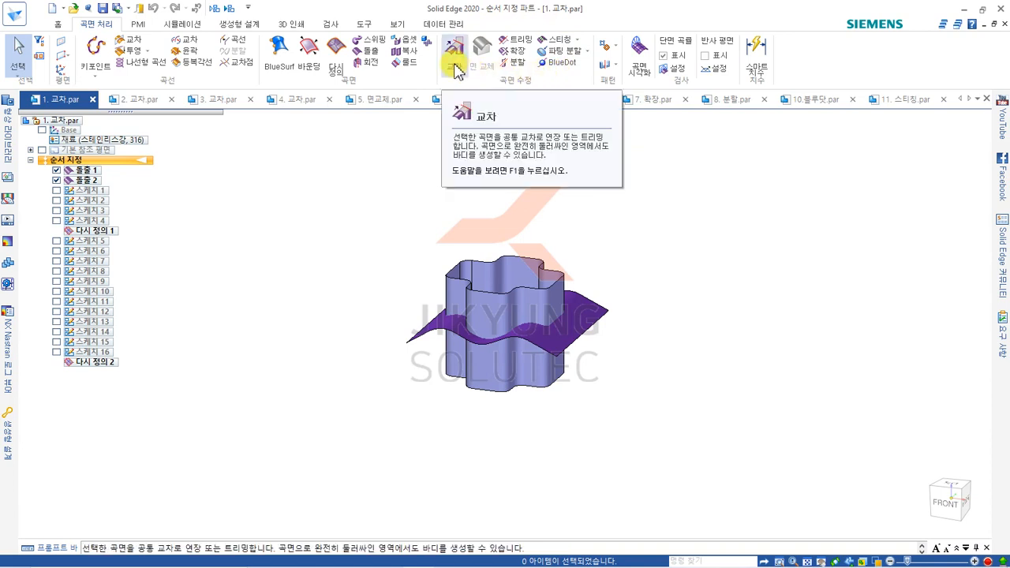
Step: Start an Intersect in manual trim/extend mode and accept the lobed tube surface and the wavy surface as the intersecting set
{"action": "left_click", "coordinate": [456, 60]}
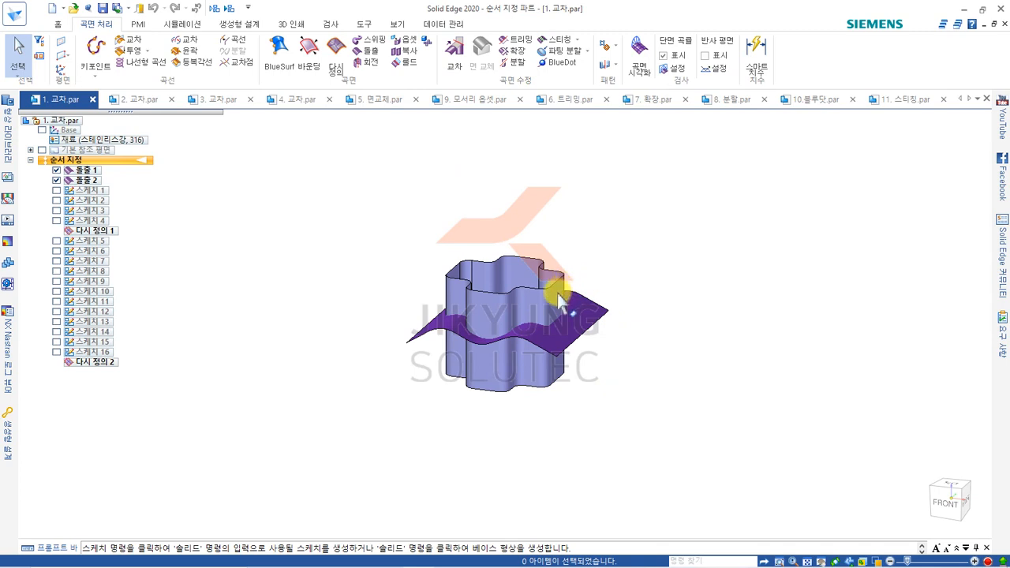
{"action": "left_click", "coordinate": [454, 57]}
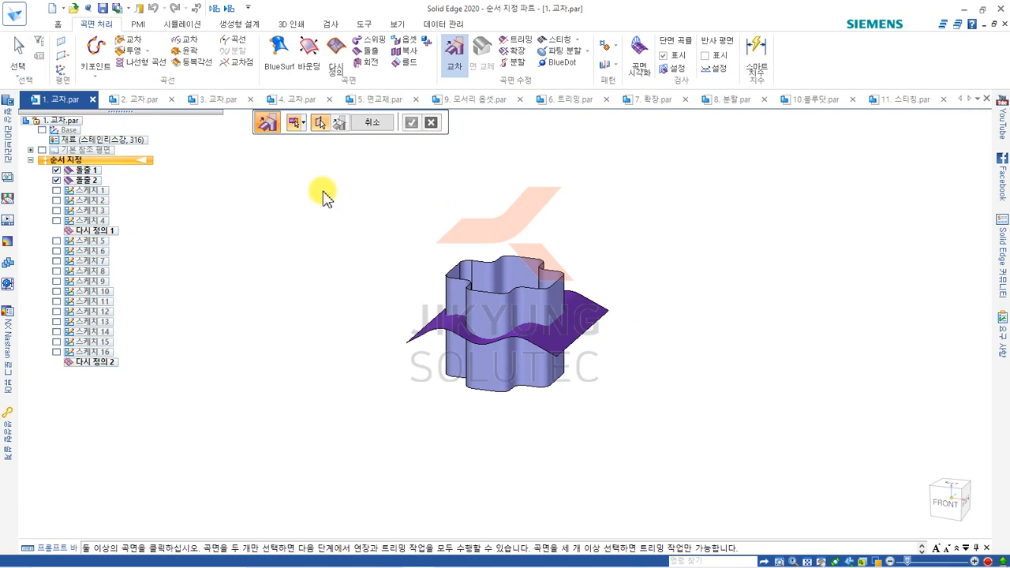
{"action": "left_click", "coordinate": [300, 126]}
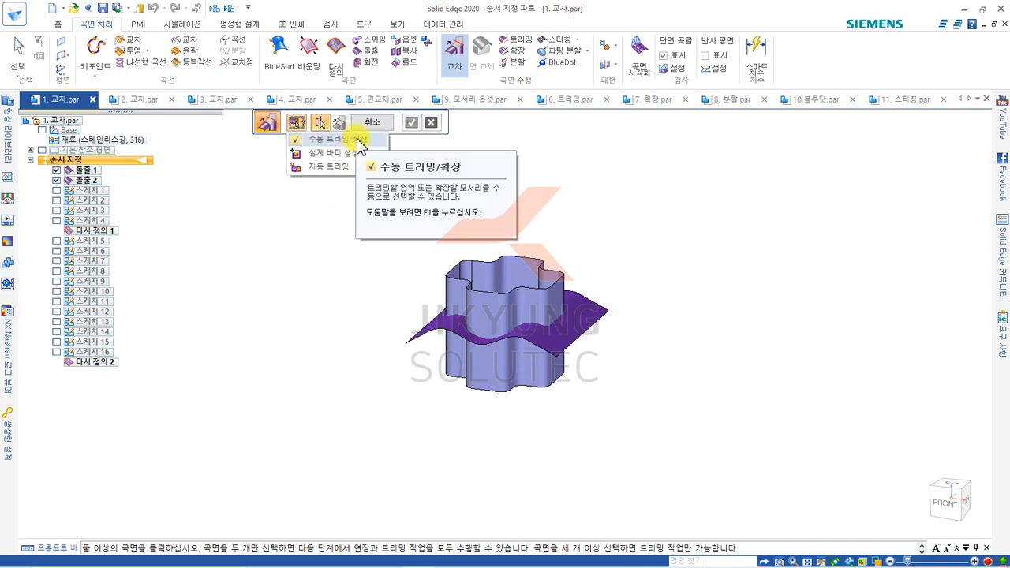
{"action": "left_click", "coordinate": [358, 141]}
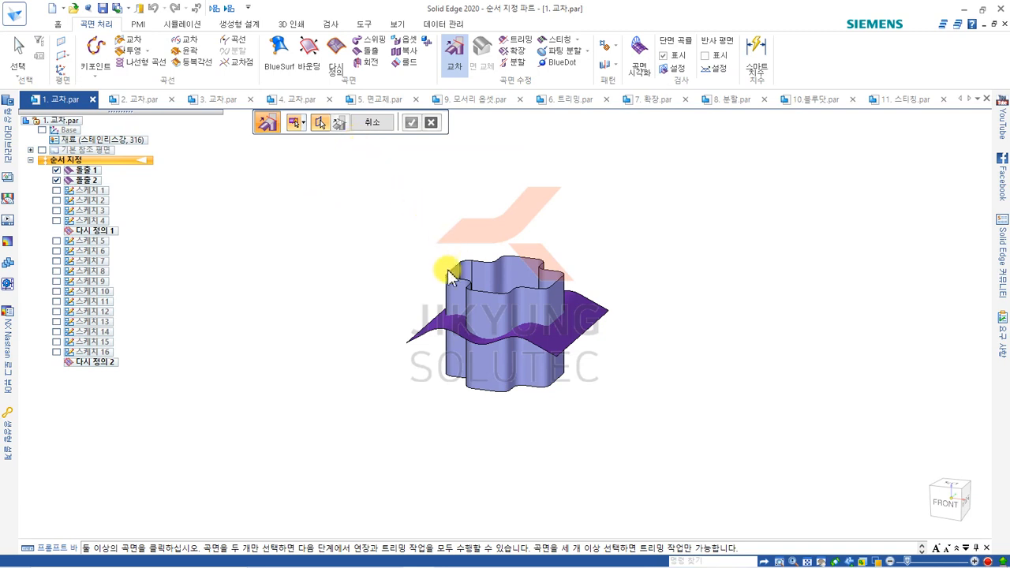
{"action": "left_click", "coordinate": [459, 299]}
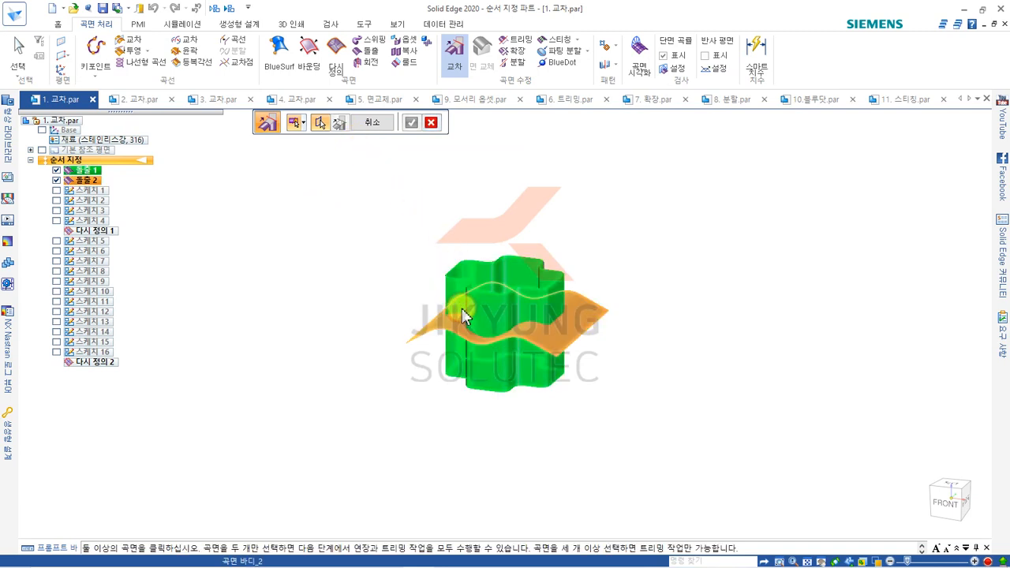
{"action": "left_click", "coordinate": [555, 351]}
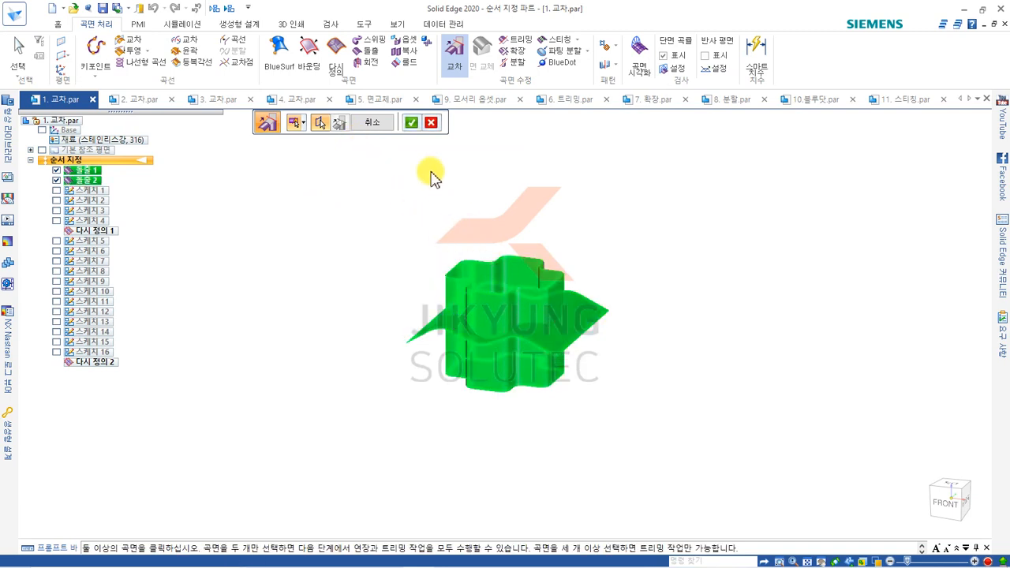
{"action": "left_click", "coordinate": [412, 123]}
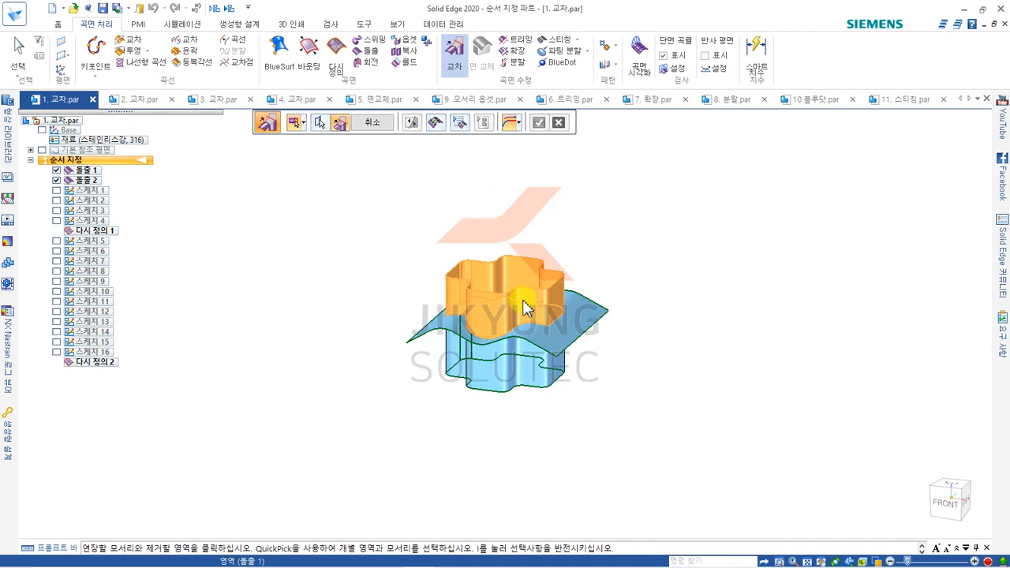
Step: Remove the tube region above the wavy surface and finish the Intersect feature
{"action": "left_click", "coordinate": [523, 304]}
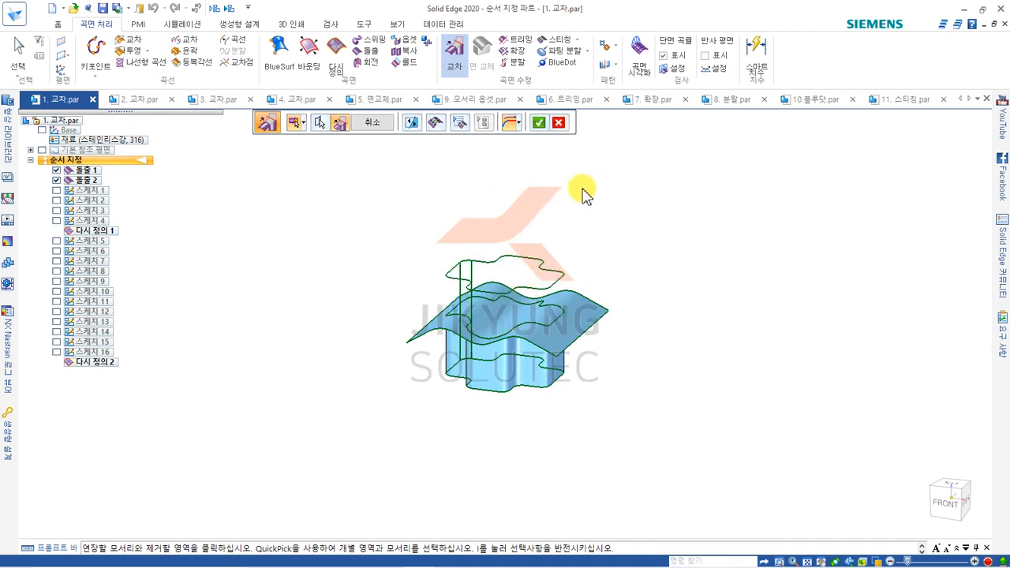
{"action": "middle_click_drag", "start_coordinate": [614, 223], "coordinate": [593, 215]}
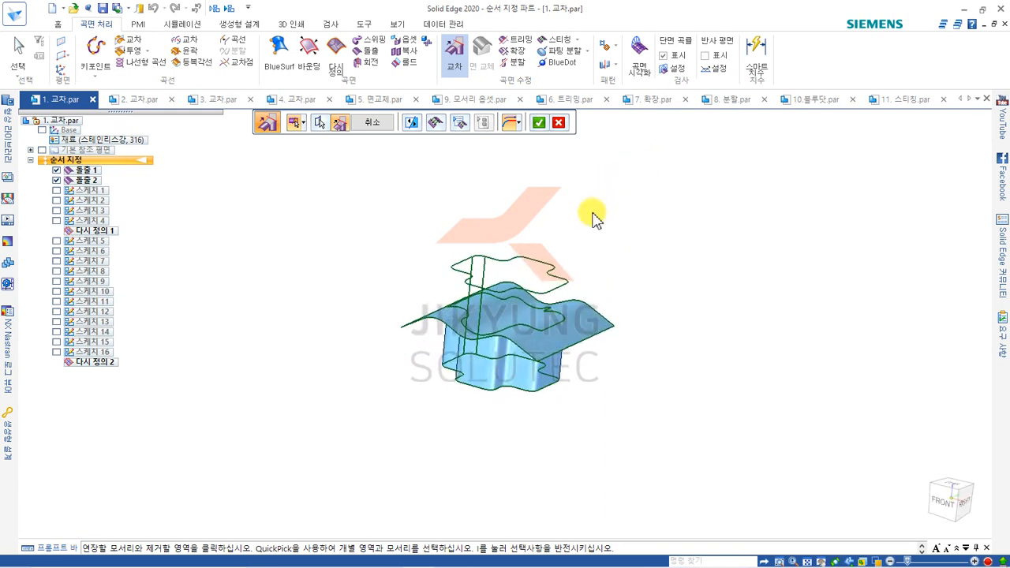
{"action": "left_click", "coordinate": [538, 122]}
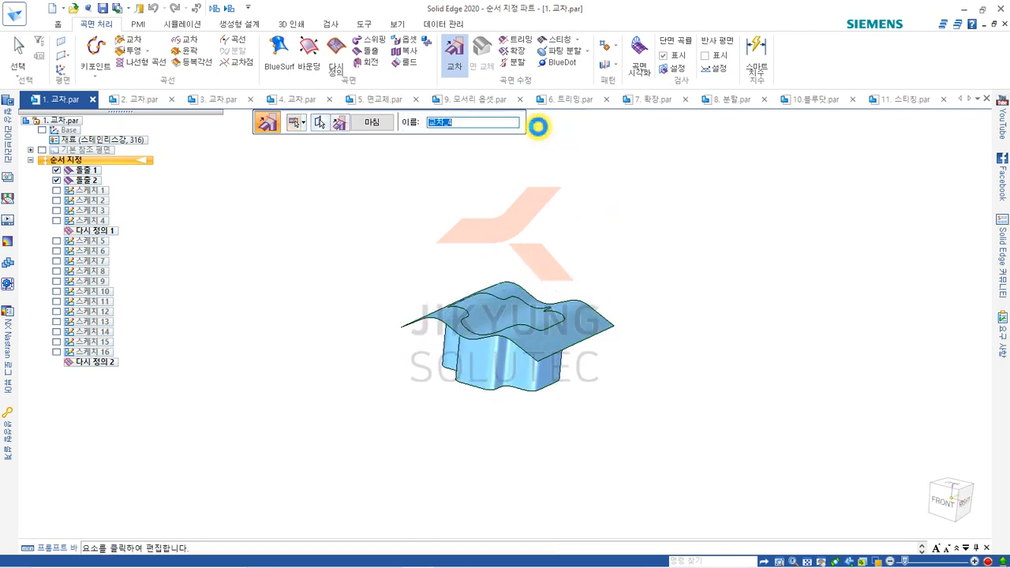
{"action": "left_click", "coordinate": [383, 125]}
{"action": "left_click", "coordinate": [387, 129]}
{"action": "mouse_move", "coordinate": [702, 197]}
{"action": "middle_mouse_down"}
{"action": "mouse_move", "coordinate": [656, 282]}
{"action": "mouse_move", "coordinate": [708, 166]}
{"action": "mouse_move", "coordinate": [705, 215]}
{"action": "middle_mouse_up"}
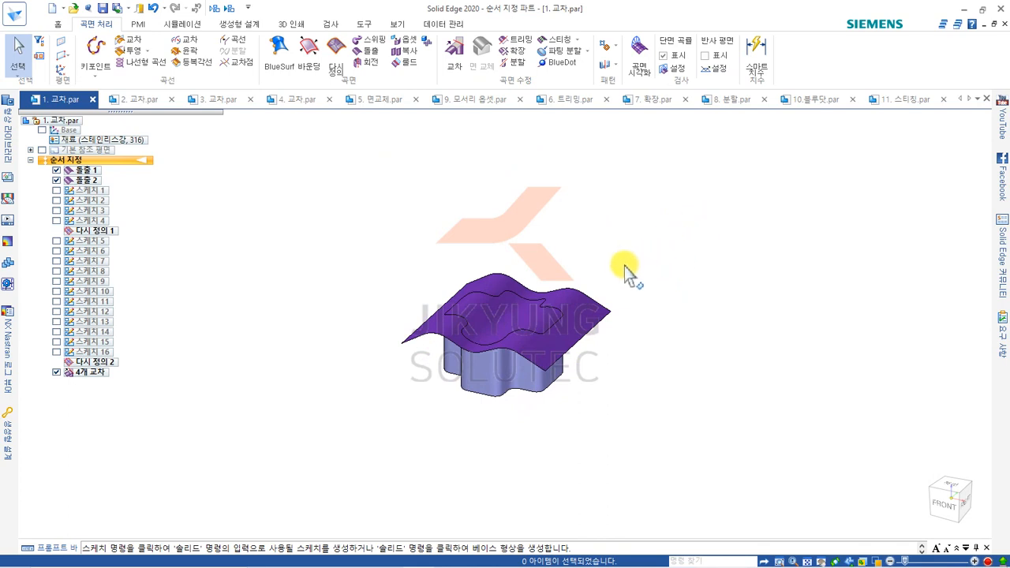
Step: In 2. 교차.par, start an Intersect in manual trim/extend mode and accept the wavy surface and the flat vertical surface as its set
{"action": "left_click", "coordinate": [134, 101]}
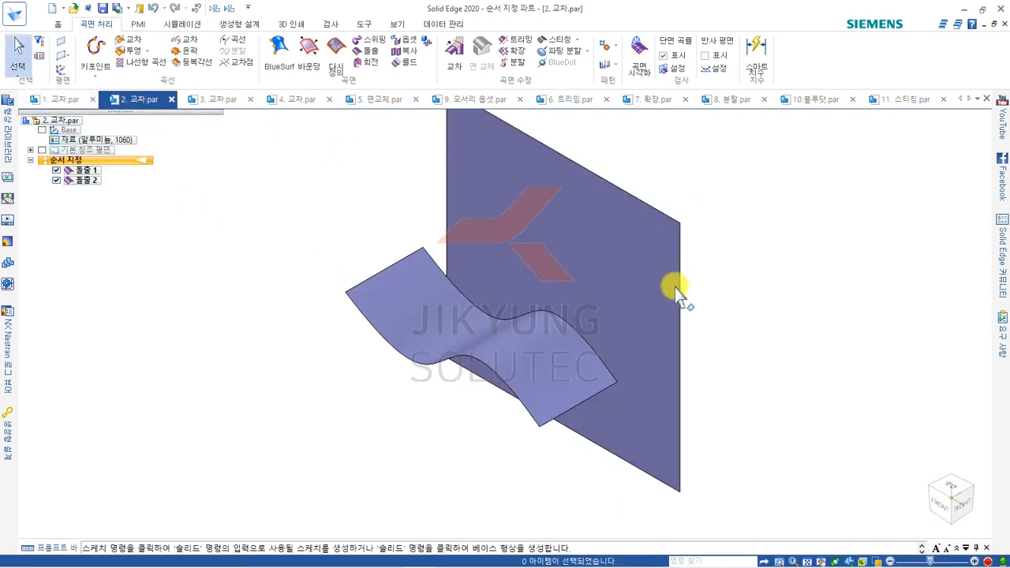
{"action": "scroll", "coordinate": [418, 399], "scroll_direction": "down", "scroll_amount": 3}
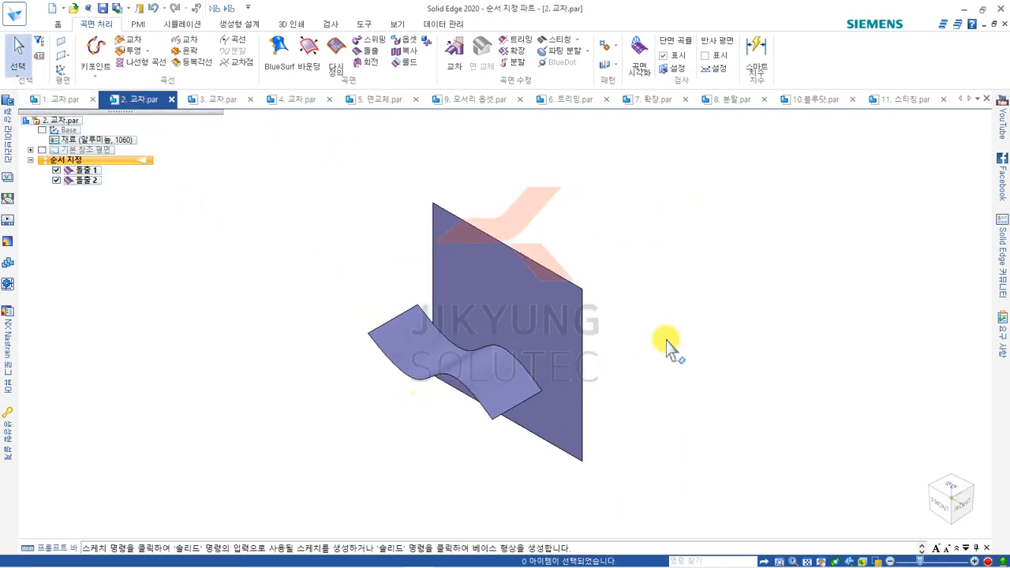
{"action": "scroll", "coordinate": [645, 341], "scroll_direction": "up", "scroll_amount": 1}
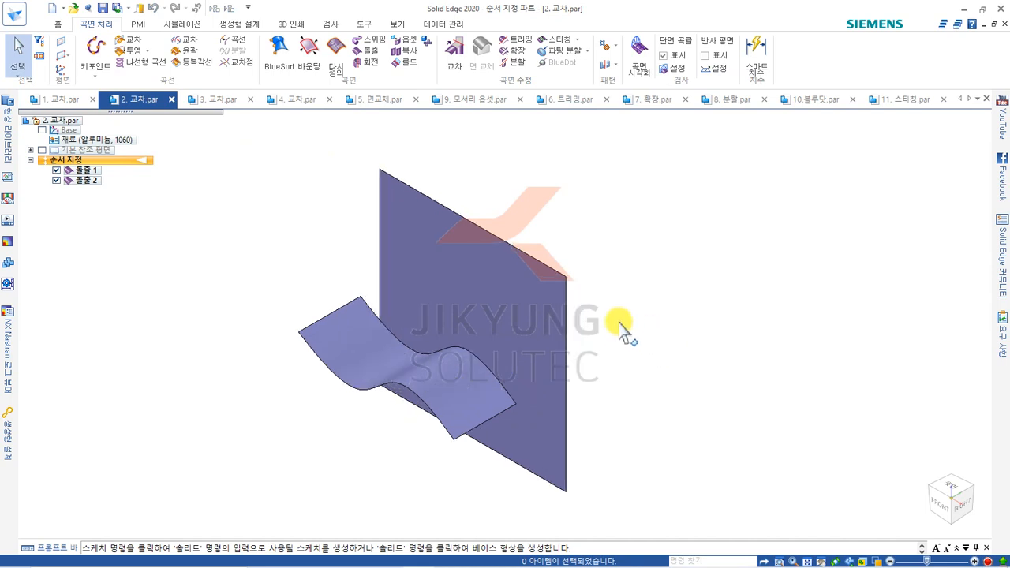
{"action": "left_click", "coordinate": [455, 51]}
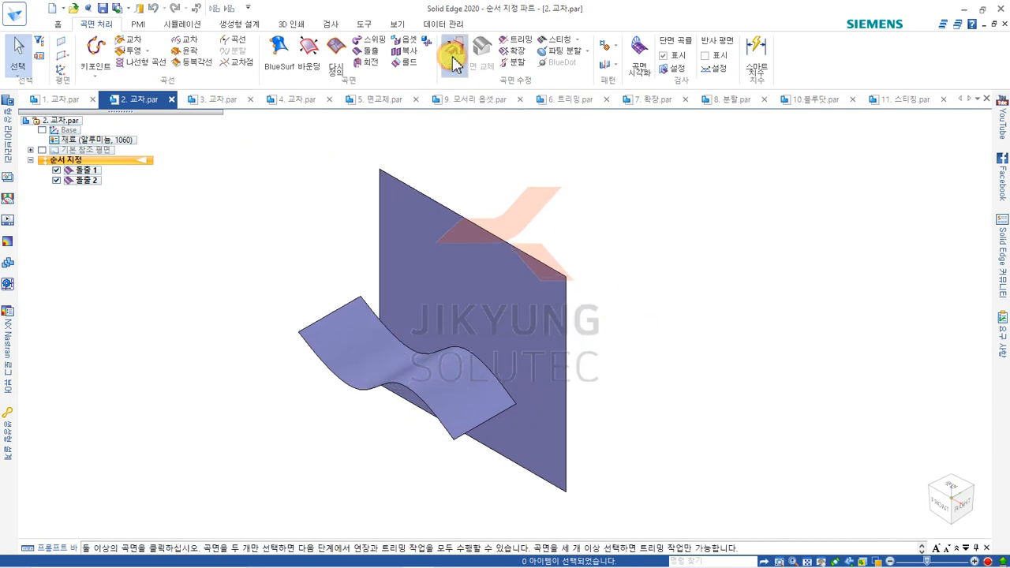
{"action": "left_click", "coordinate": [300, 125]}
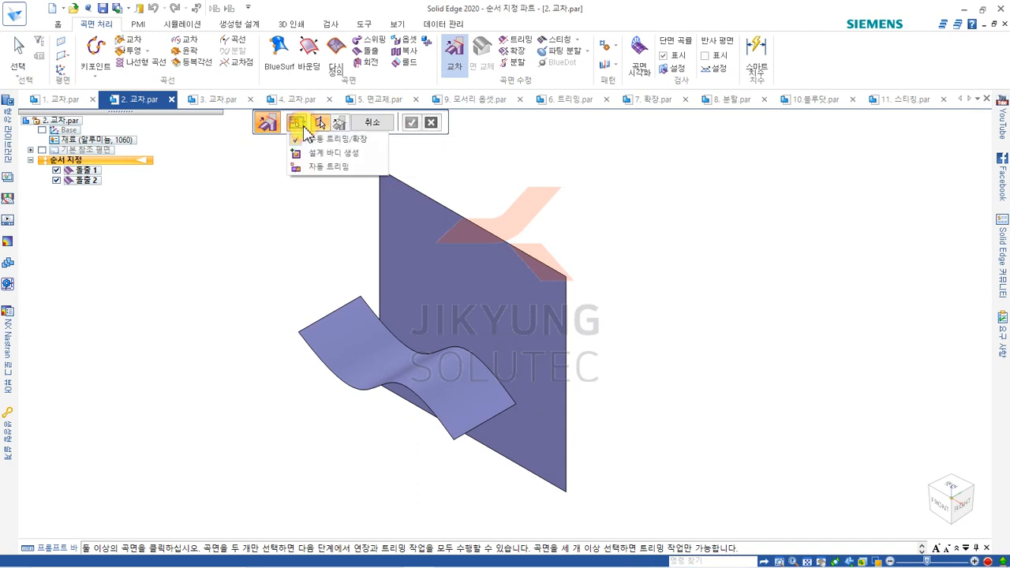
{"action": "left_click", "coordinate": [359, 143]}
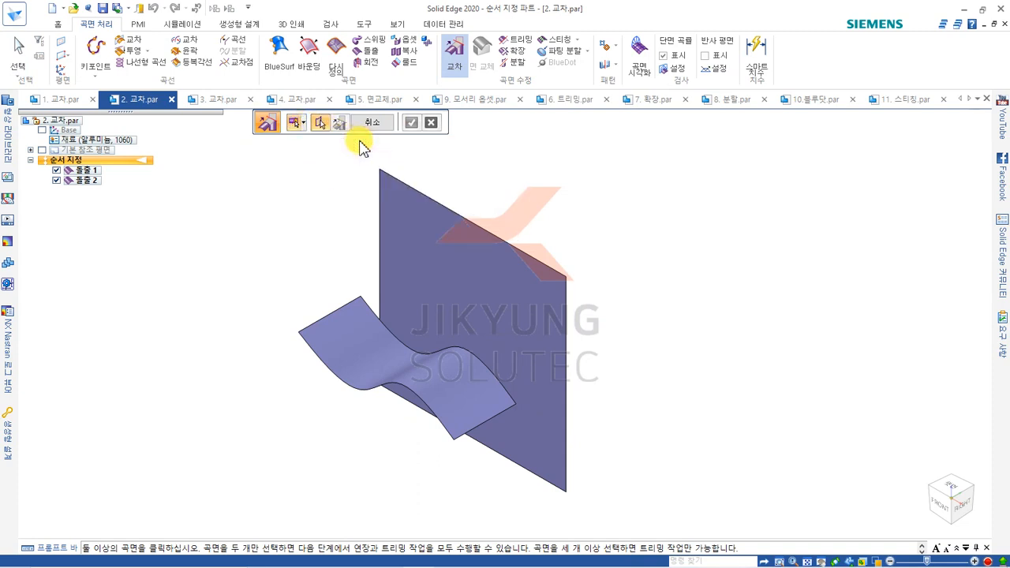
{"action": "mouse_move", "coordinate": [666, 260]}
{"action": "middle_mouse_down"}
{"action": "mouse_move", "coordinate": [595, 311]}
{"action": "mouse_move", "coordinate": [713, 198]}
{"action": "mouse_move", "coordinate": [542, 213]}
{"action": "mouse_move", "coordinate": [573, 218]}
{"action": "mouse_move", "coordinate": [587, 203]}
{"action": "mouse_move", "coordinate": [582, 234]}
{"action": "mouse_move", "coordinate": [714, 215]}
{"action": "mouse_move", "coordinate": [668, 269]}
{"action": "mouse_move", "coordinate": [648, 331]}
{"action": "mouse_move", "coordinate": [660, 235]}
{"action": "mouse_move", "coordinate": [661, 322]}
{"action": "mouse_move", "coordinate": [674, 244]}
{"action": "mouse_move", "coordinate": [668, 258]}
{"action": "middle_mouse_up"}
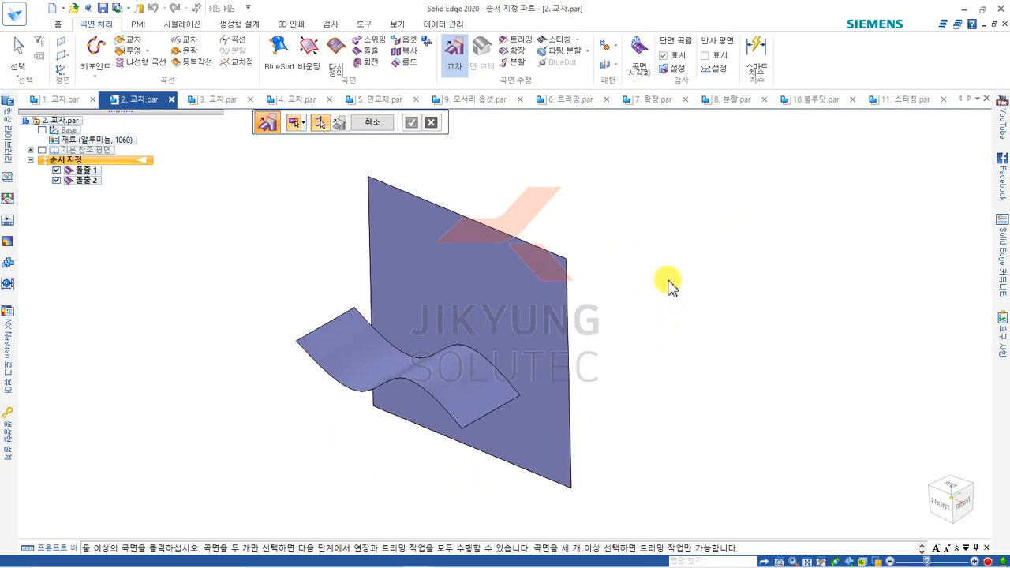
{"action": "left_click", "coordinate": [462, 366]}
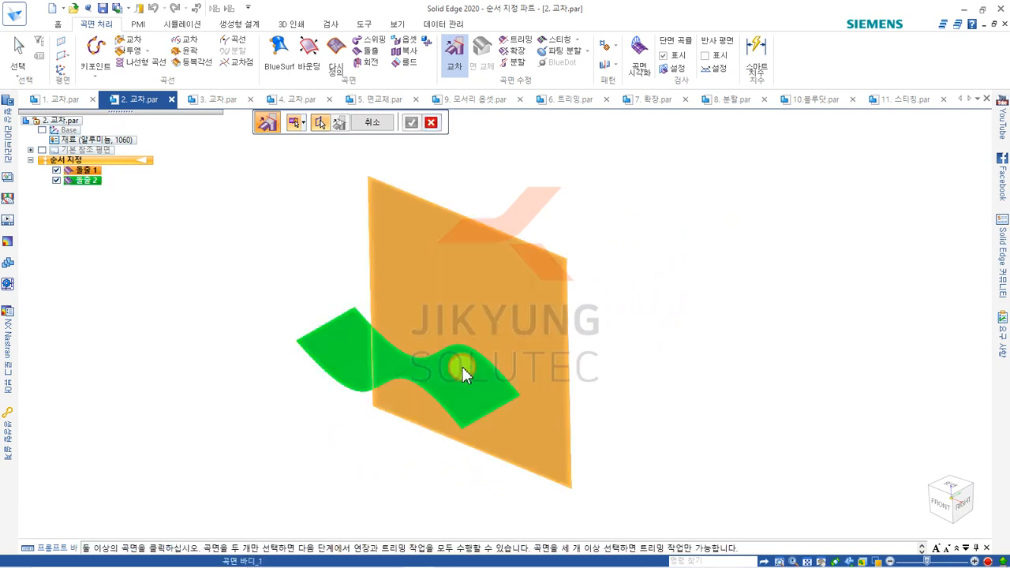
{"action": "left_click", "coordinate": [513, 318]}
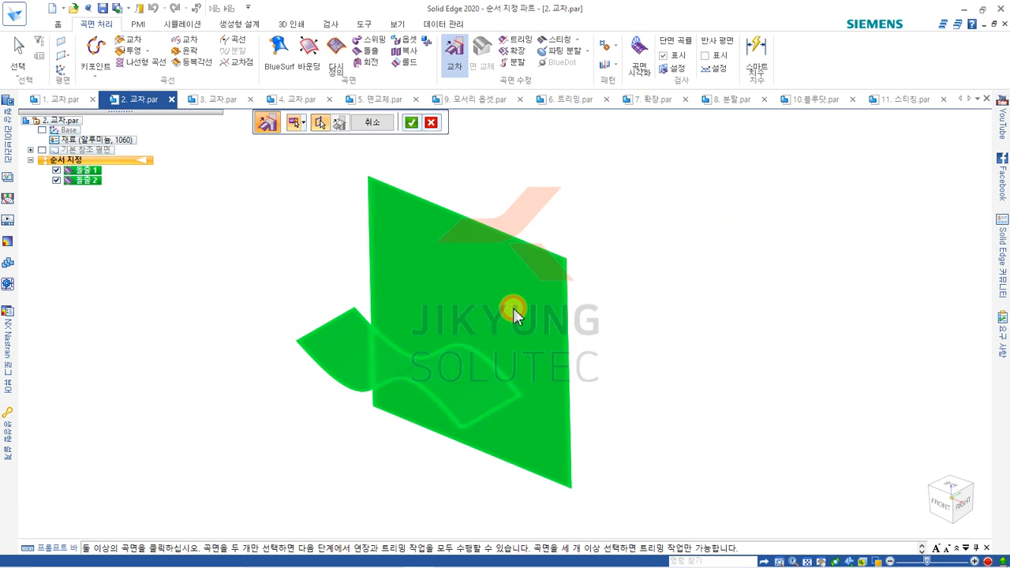
{"action": "left_click", "coordinate": [411, 123]}
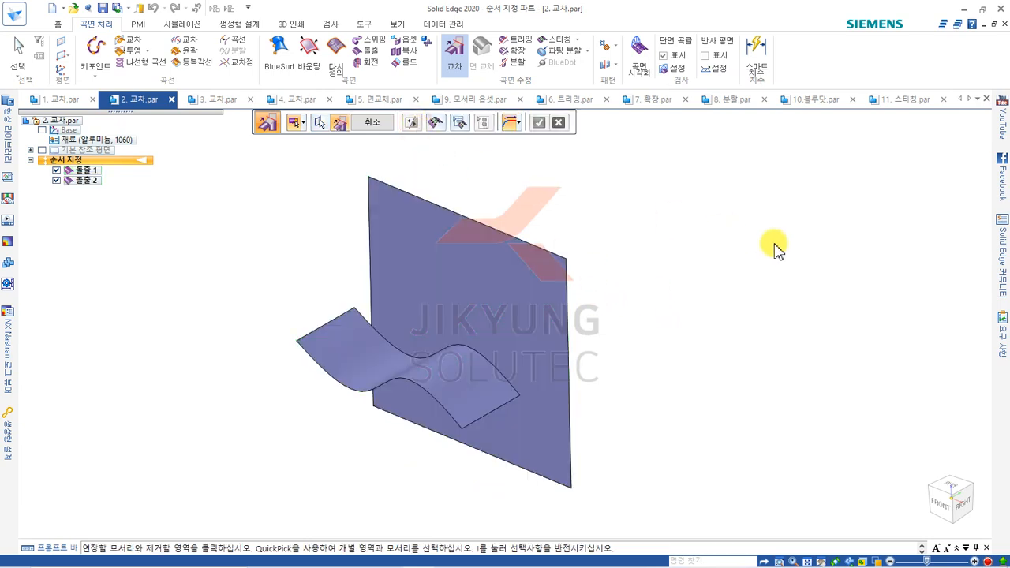
Step: Extend the wavy surface's curved edge facing the vertical surface up to that surface and finish the Intersect feature
{"action": "middle_click_drag", "start_coordinate": [657, 241], "coordinate": [666, 247]}
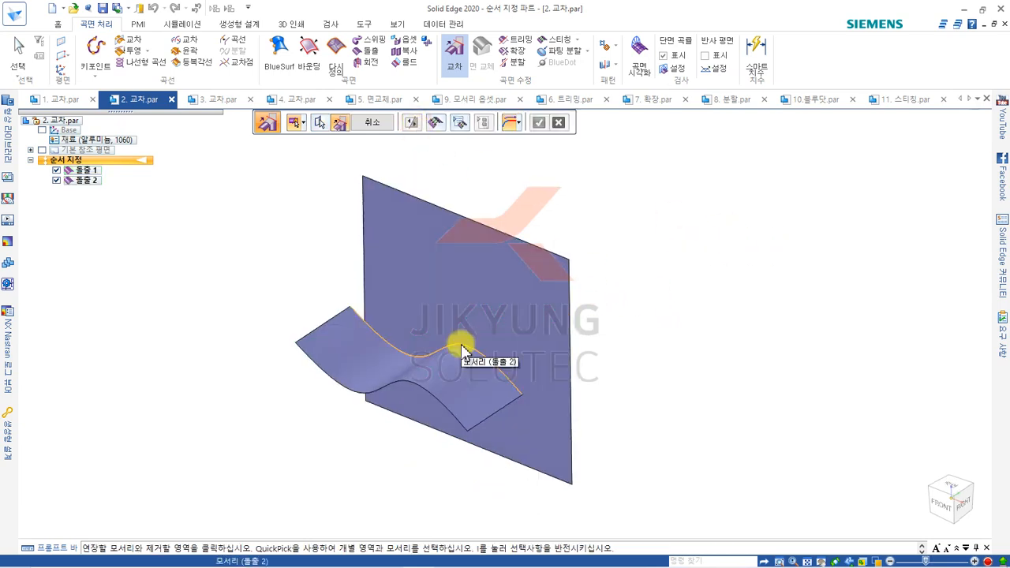
{"action": "left_click", "coordinate": [464, 353]}
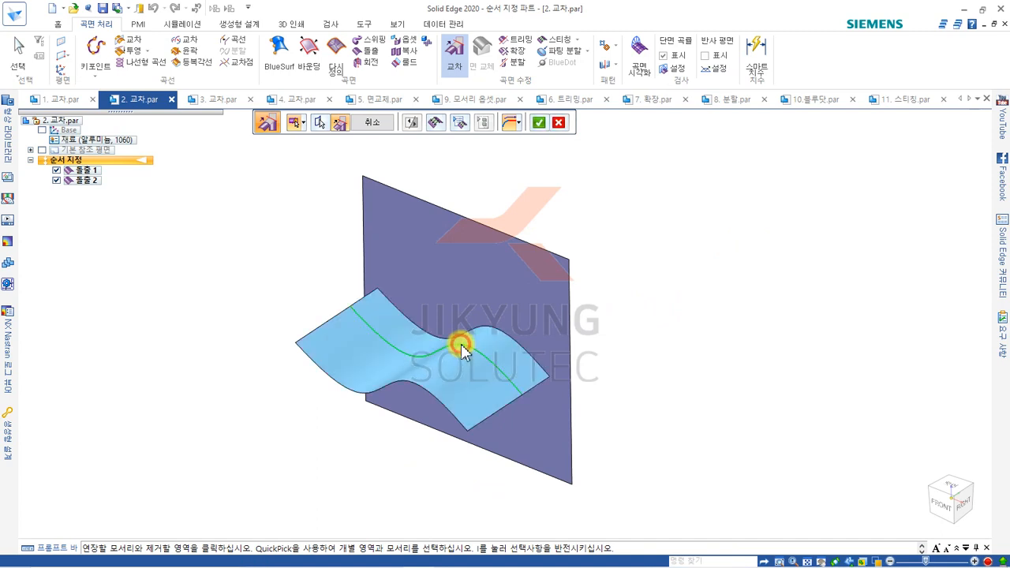
{"action": "left_click", "coordinate": [550, 124]}
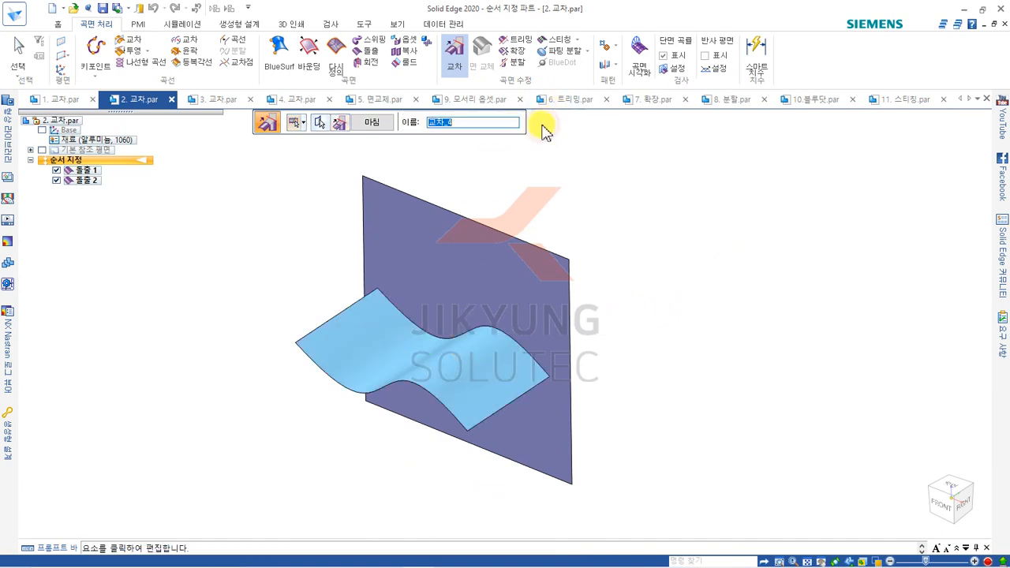
{"action": "mouse_move", "coordinate": [613, 248]}
{"action": "middle_mouse_down"}
{"action": "mouse_move", "coordinate": [598, 273]}
{"action": "mouse_move", "coordinate": [643, 213]}
{"action": "mouse_move", "coordinate": [582, 230]}
{"action": "mouse_move", "coordinate": [505, 230]}
{"action": "mouse_move", "coordinate": [581, 261]}
{"action": "mouse_move", "coordinate": [654, 219]}
{"action": "mouse_move", "coordinate": [654, 210]}
{"action": "mouse_move", "coordinate": [631, 210]}
{"action": "middle_mouse_up"}
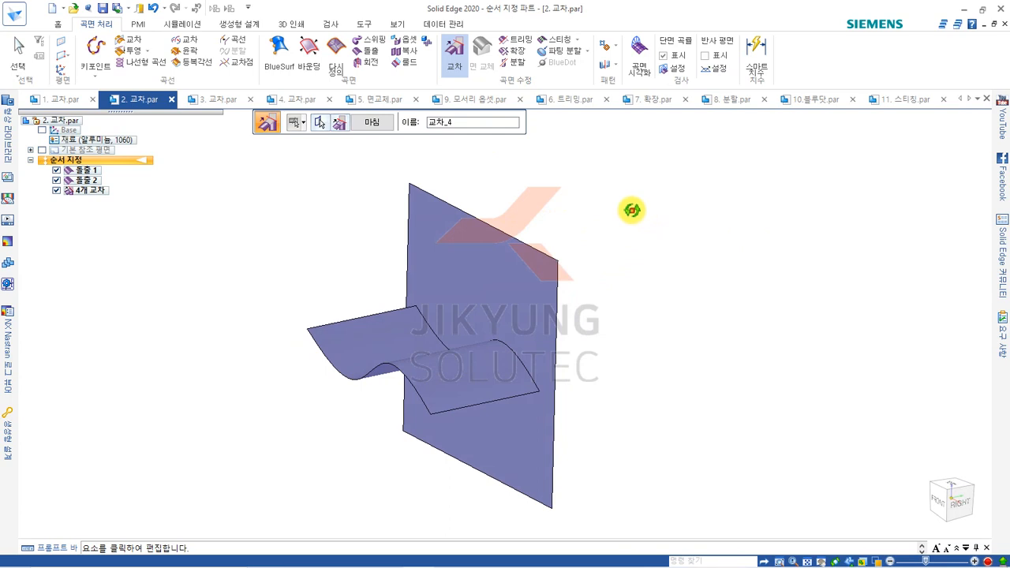
{"action": "left_click", "coordinate": [372, 121]}
{"action": "left_click", "coordinate": [375, 125]}
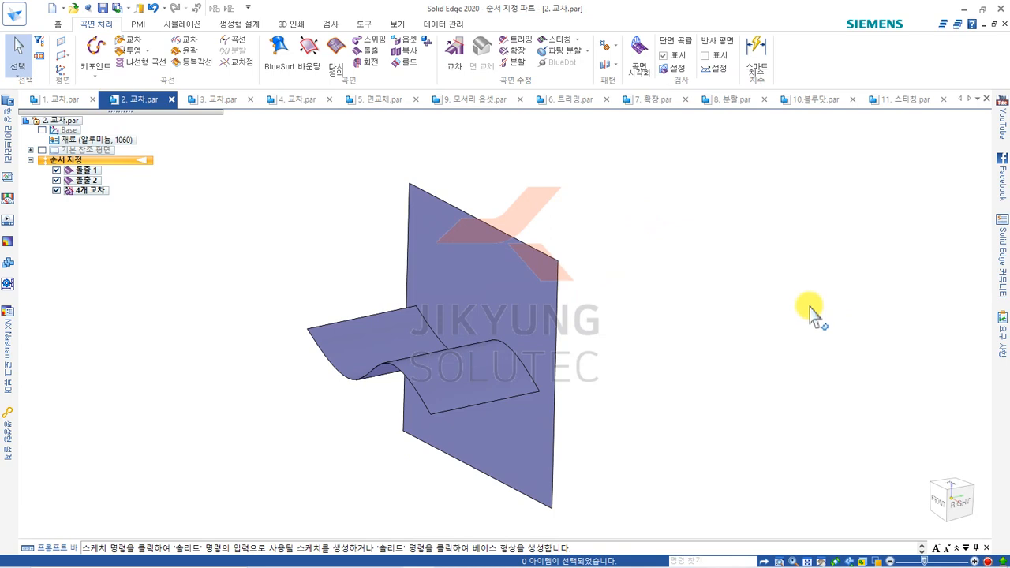
Step: In 3. 교차.par, start an Intersect in design body creation mode and accept the square tube and the two curved surfaces as its set
{"action": "left_click", "coordinate": [221, 101]}
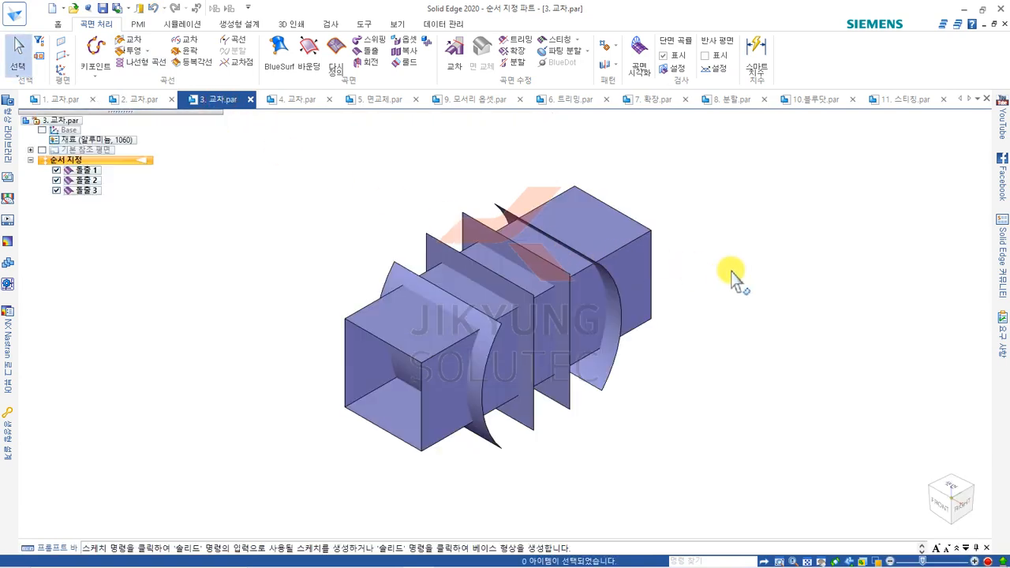
{"action": "middle_click_drag", "start_coordinate": [732, 326], "coordinate": [673, 316]}
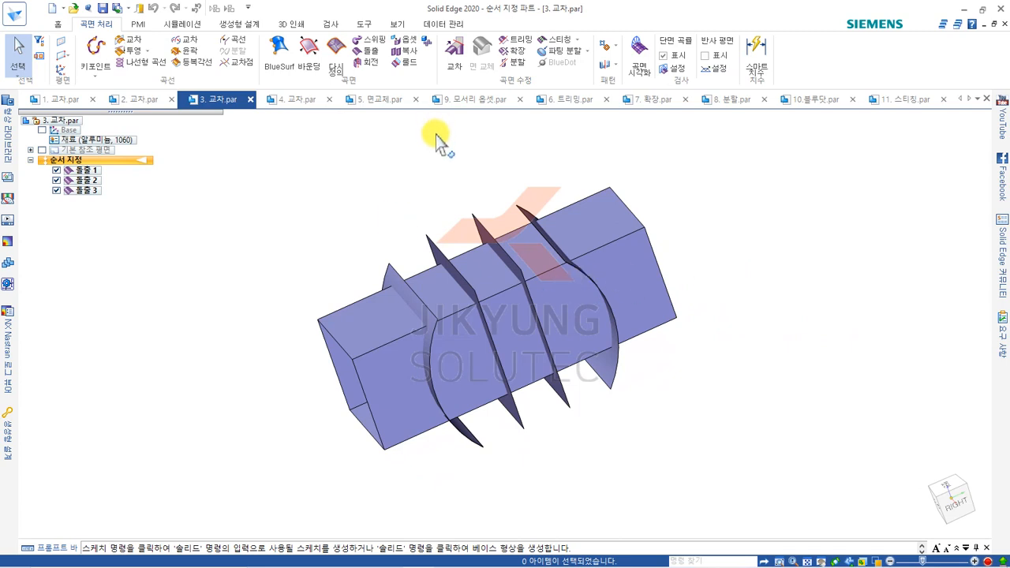
{"action": "left_click", "coordinate": [454, 55]}
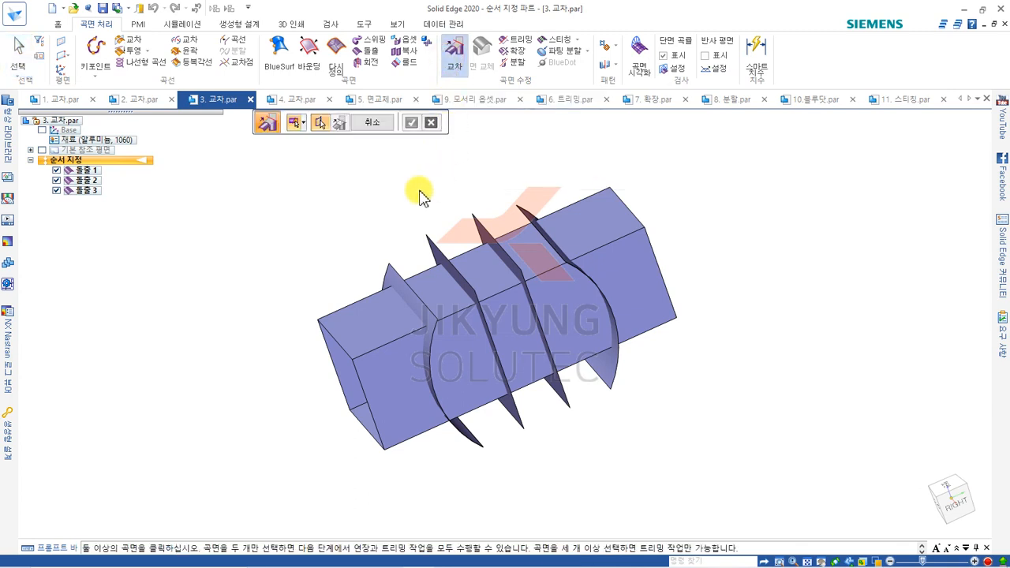
{"action": "left_click", "coordinate": [296, 123]}
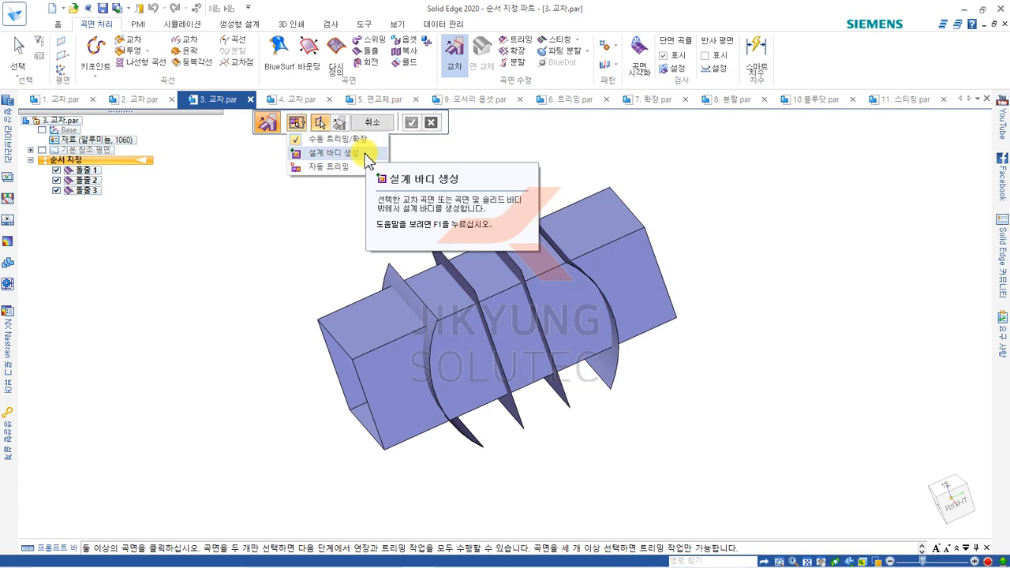
{"action": "left_click", "coordinate": [367, 155]}
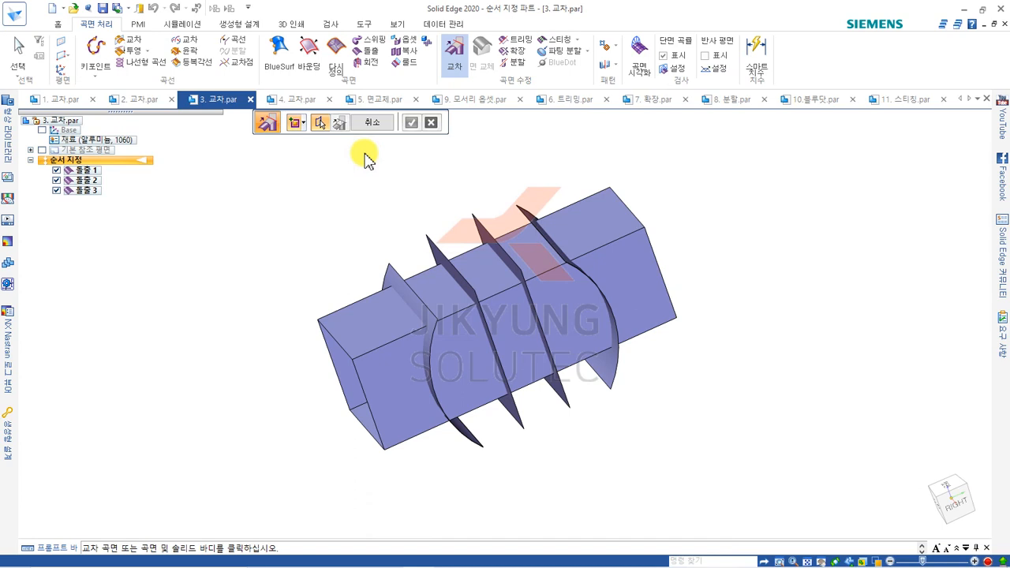
{"action": "left_click", "coordinate": [374, 327]}
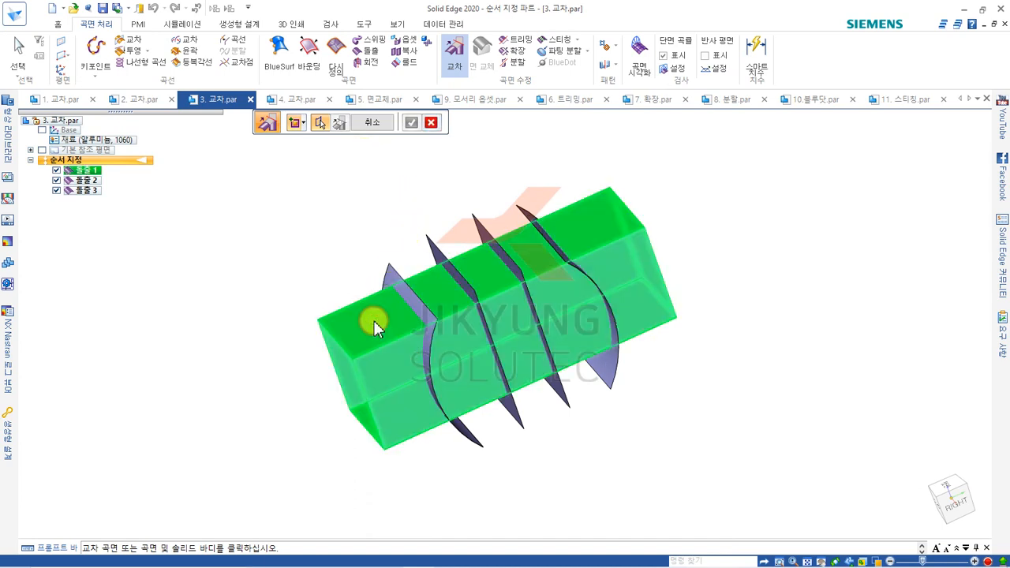
{"action": "left_click", "coordinate": [388, 281]}
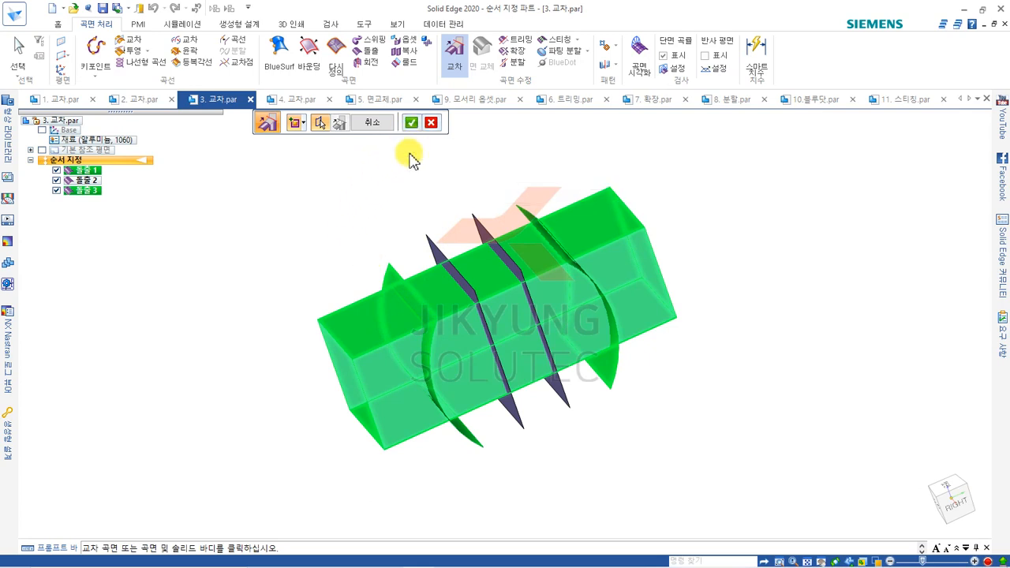
{"action": "left_click", "coordinate": [411, 123]}
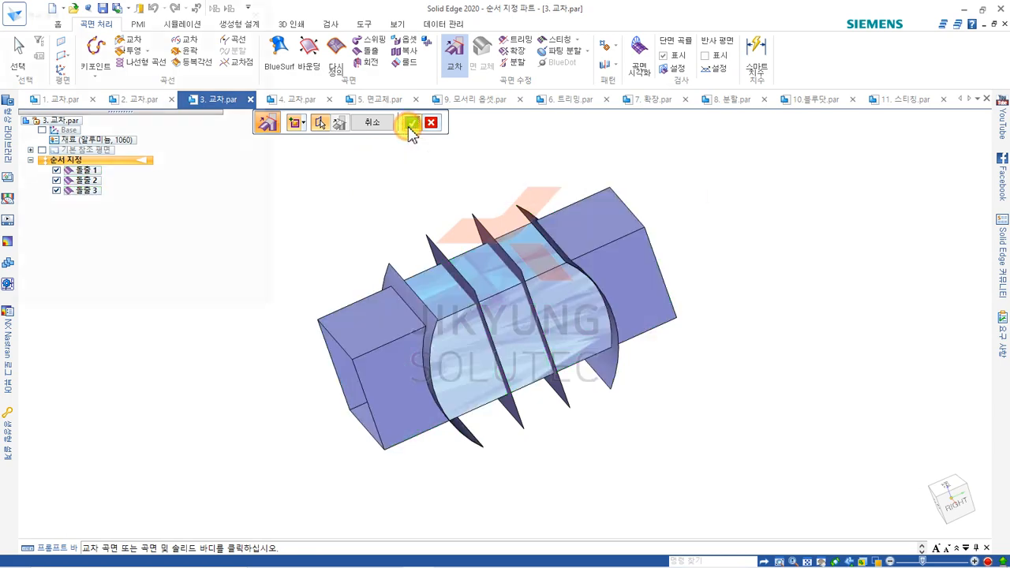
Step: Keep enclosed region 영역 1 selected as the volume for the design body and finish the Intersect feature
{"action": "left_click_drag", "start_coordinate": [126, 13], "coordinate": [198, 163]}
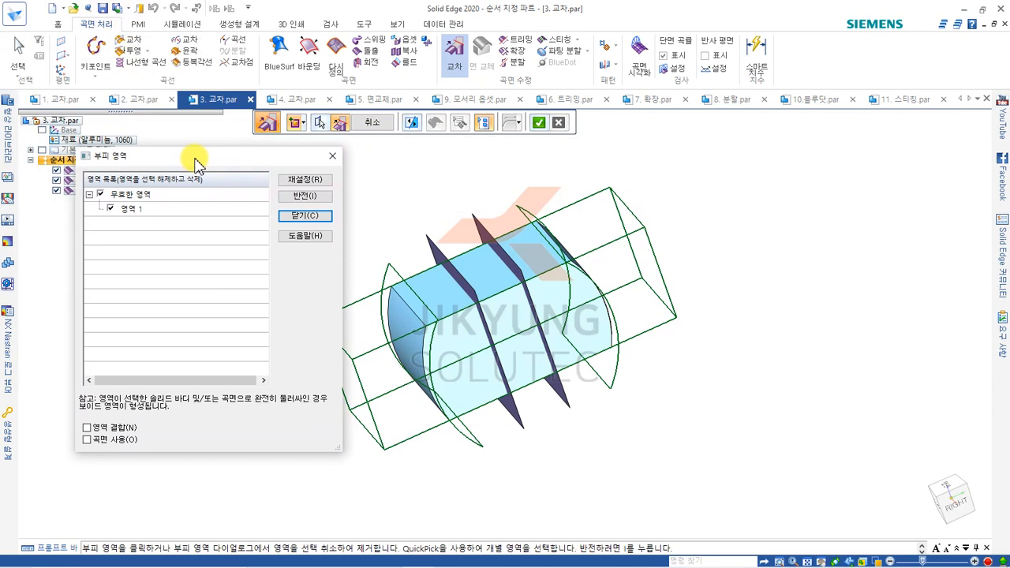
{"action": "left_click", "coordinate": [100, 195]}
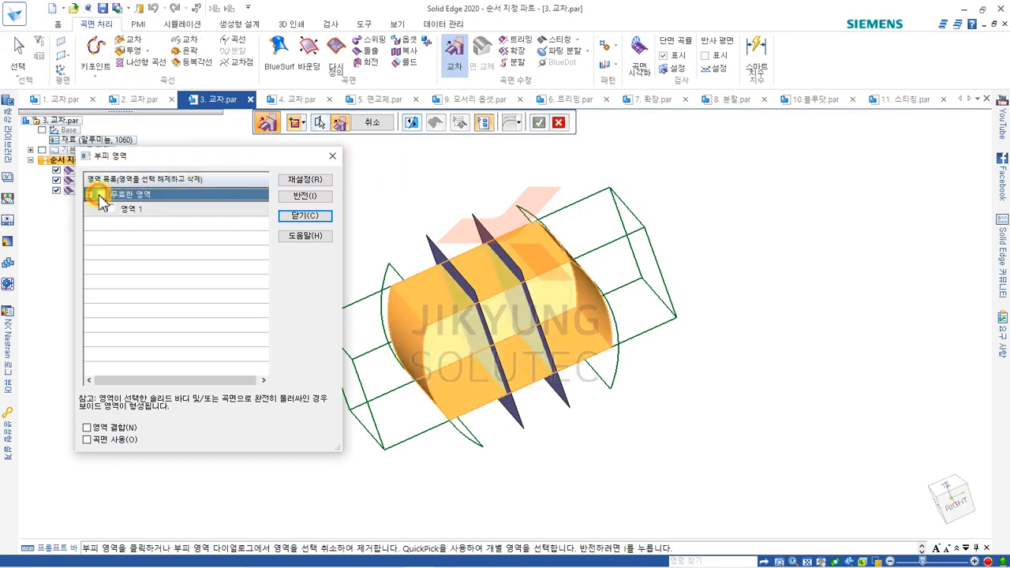
{"action": "left_click", "coordinate": [100, 196]}
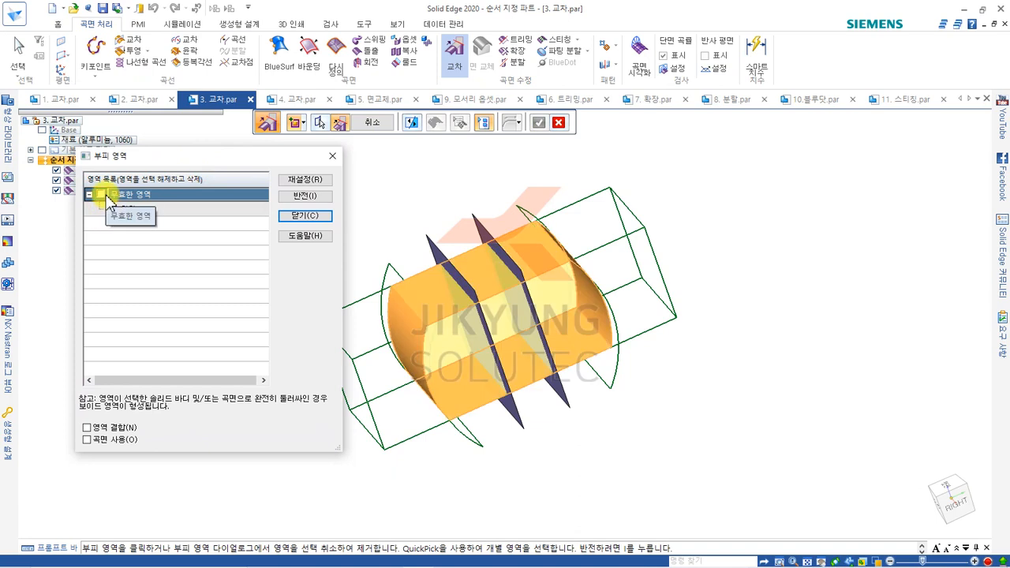
{"action": "left_click", "coordinate": [104, 195]}
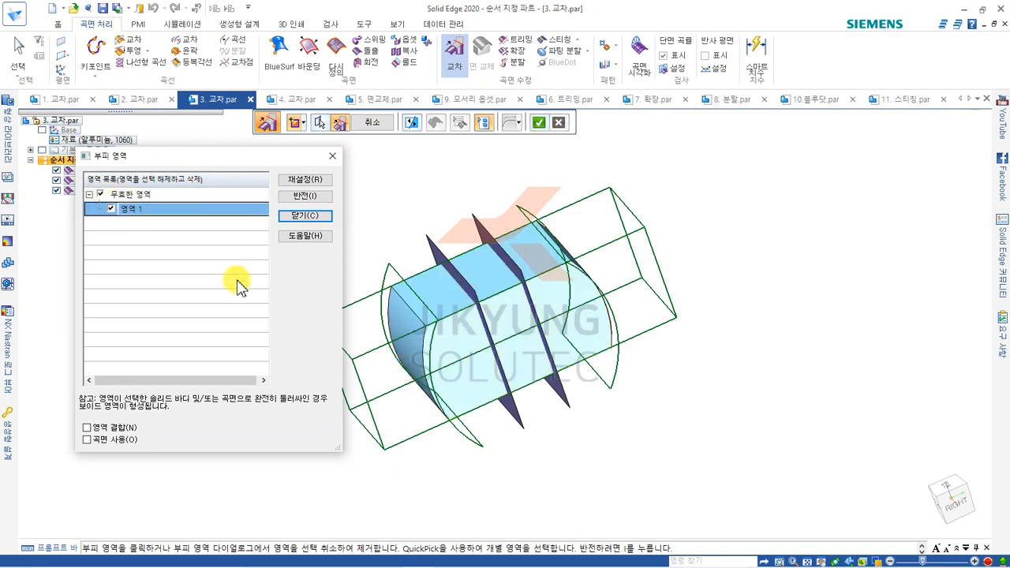
{"action": "left_click", "coordinate": [294, 217]}
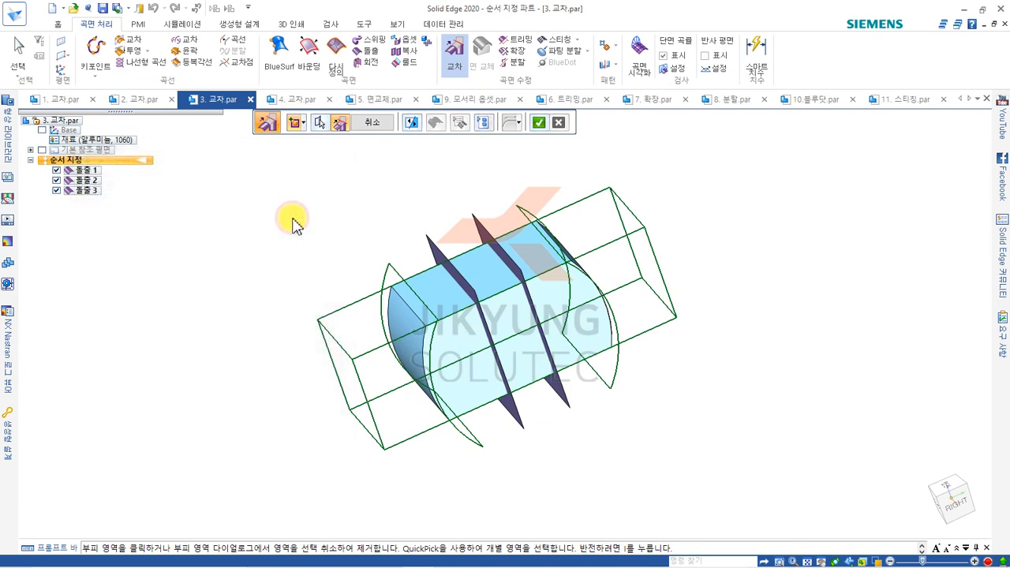
{"action": "left_click", "coordinate": [538, 122]}
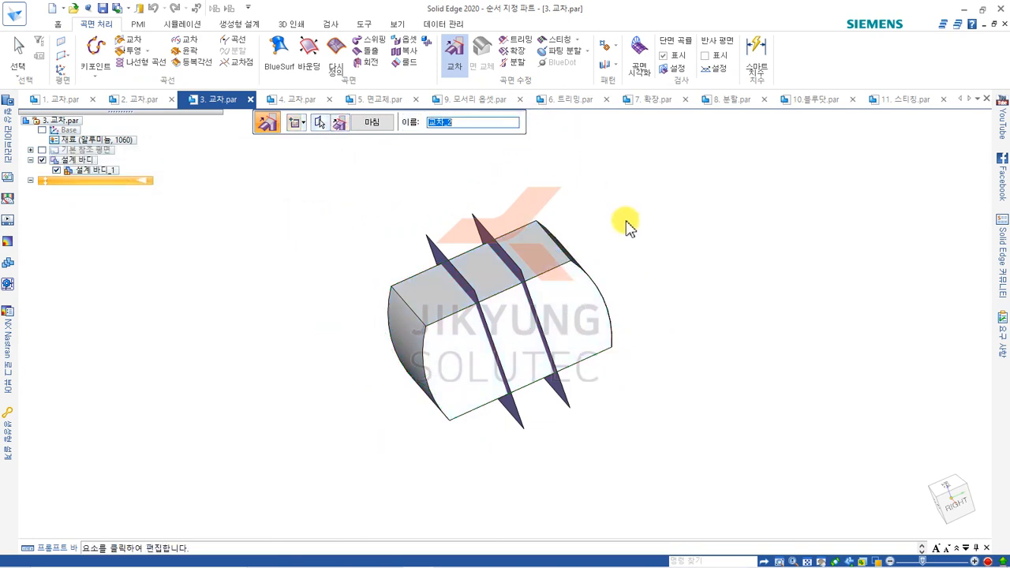
{"action": "left_click", "coordinate": [365, 123]}
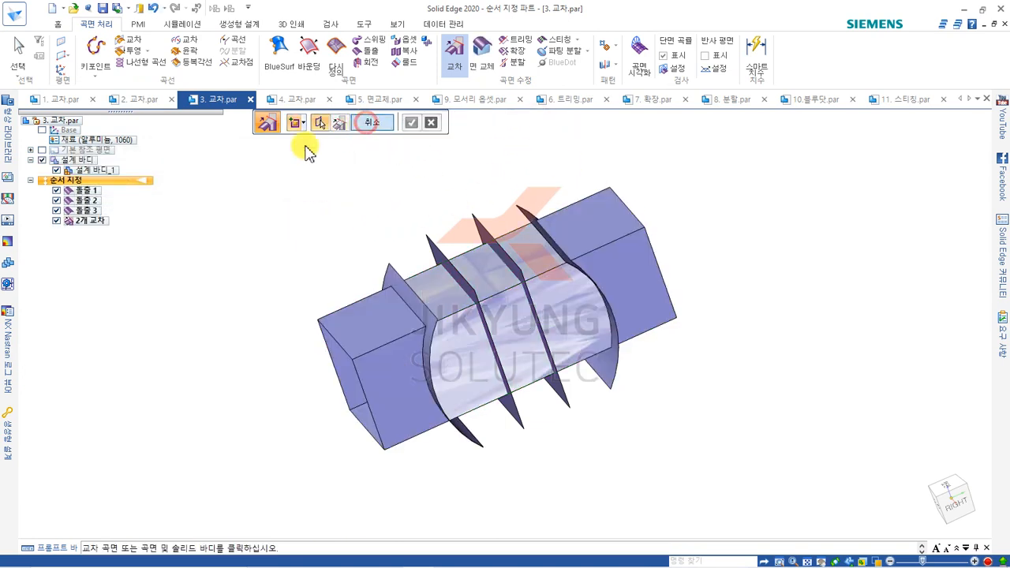
Step: Hide the surfaces 돌출 1, 돌출 2 and 돌출 3 so only the design body is displayed, and leave the Intersect command
{"action": "left_click", "coordinate": [57, 191]}
{"action": "left_click", "coordinate": [57, 200]}
{"action": "left_click", "coordinate": [57, 211]}
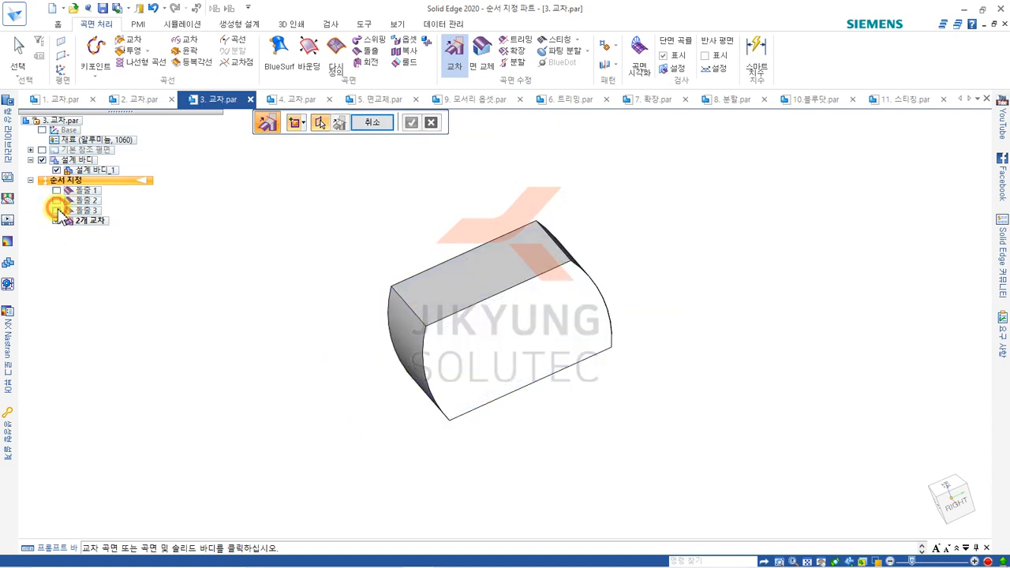
{"action": "left_click", "coordinate": [368, 123]}
{"action": "middle_click_drag", "start_coordinate": [588, 198], "coordinate": [616, 276]}
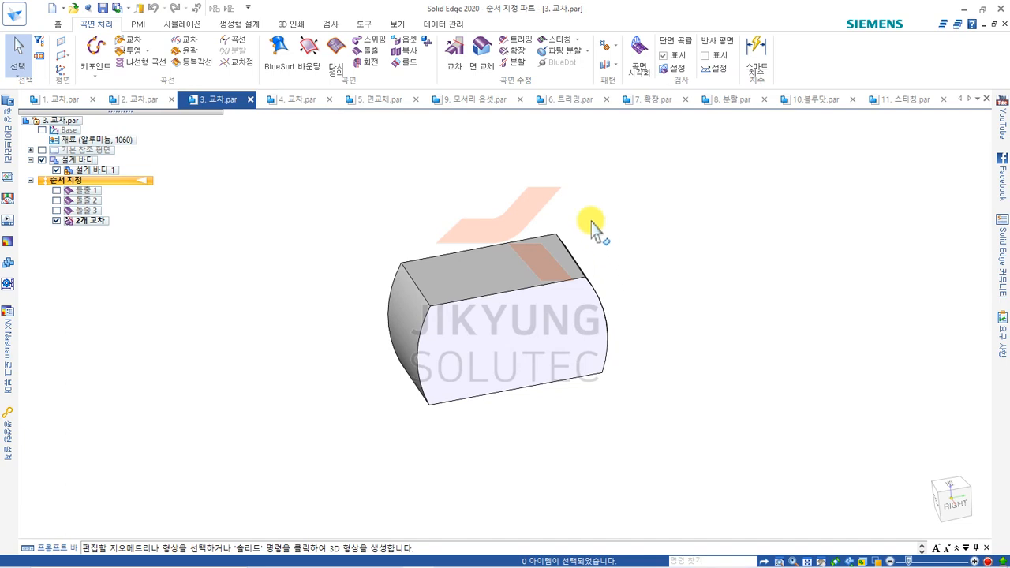
Step: In 4. 교차.par, start an Intersect in automatic trim mode and accept the vertical and horizontal surface groups 돌출 5 and 돌출 6
{"action": "left_click", "coordinate": [303, 103]}
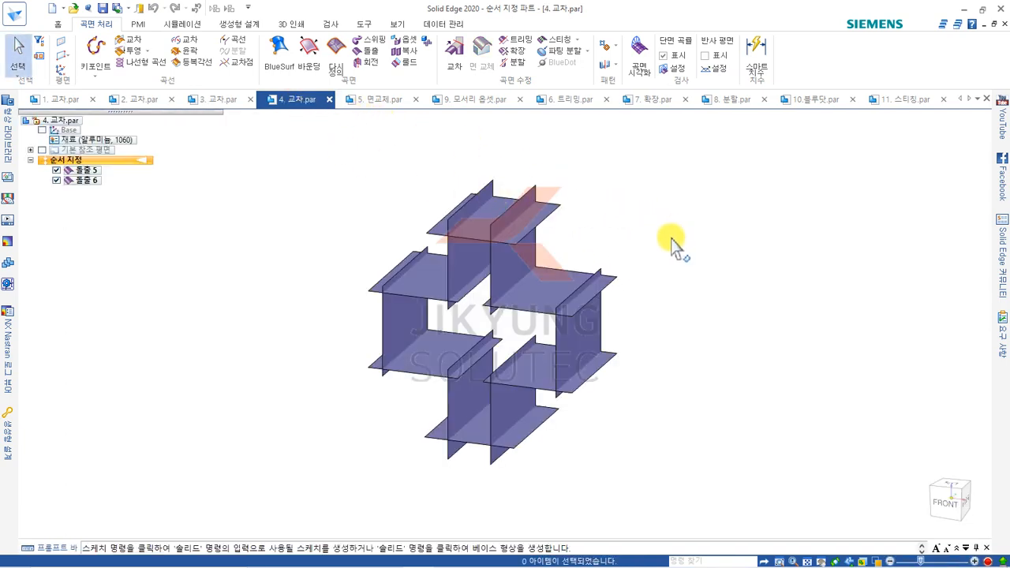
{"action": "middle_click_drag", "start_coordinate": [686, 356], "coordinate": [594, 359]}
{"action": "middle_click_drag", "start_coordinate": [621, 232], "coordinate": [557, 212]}
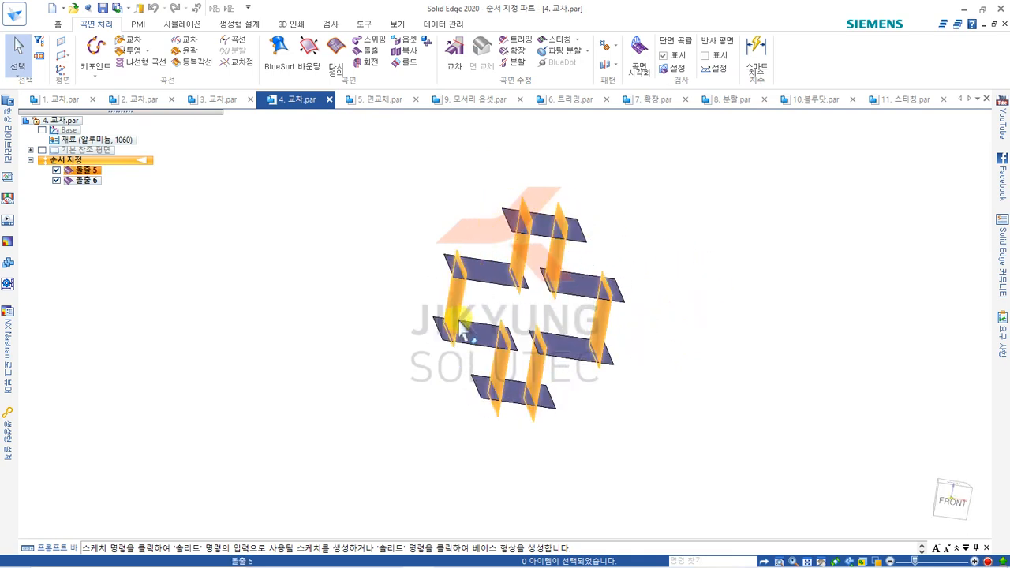
{"action": "middle_click_drag", "start_coordinate": [447, 365], "coordinate": [648, 353]}
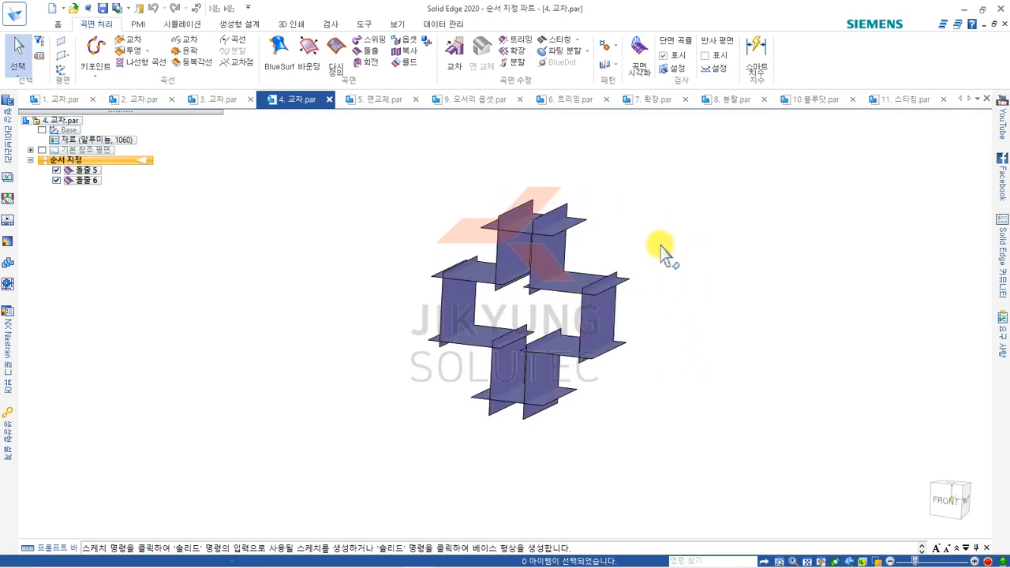
{"action": "middle_click_drag", "start_coordinate": [661, 248], "coordinate": [659, 259]}
{"action": "left_click", "coordinate": [459, 67]}
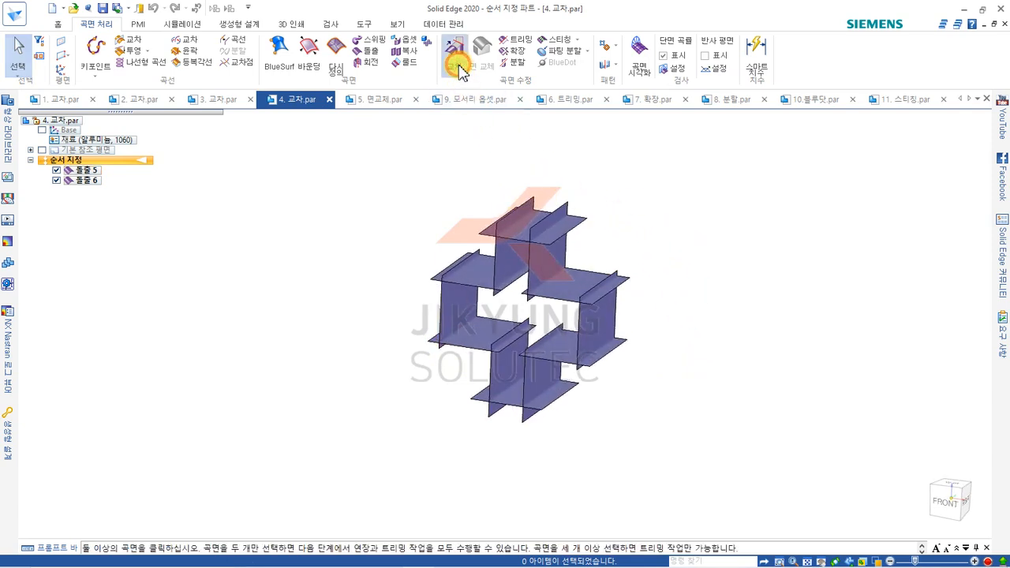
{"action": "left_click", "coordinate": [296, 124]}
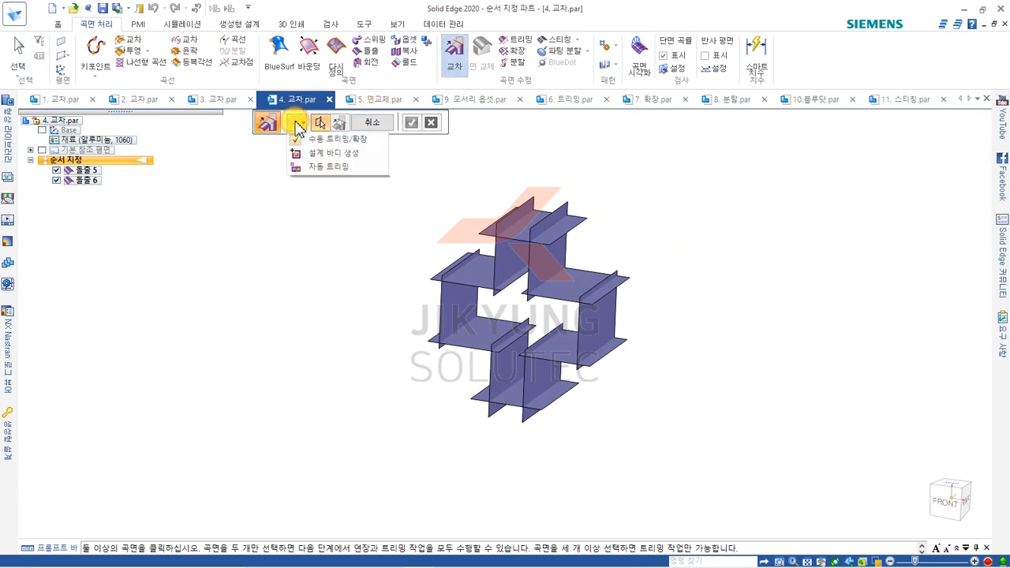
{"action": "left_click", "coordinate": [324, 168]}
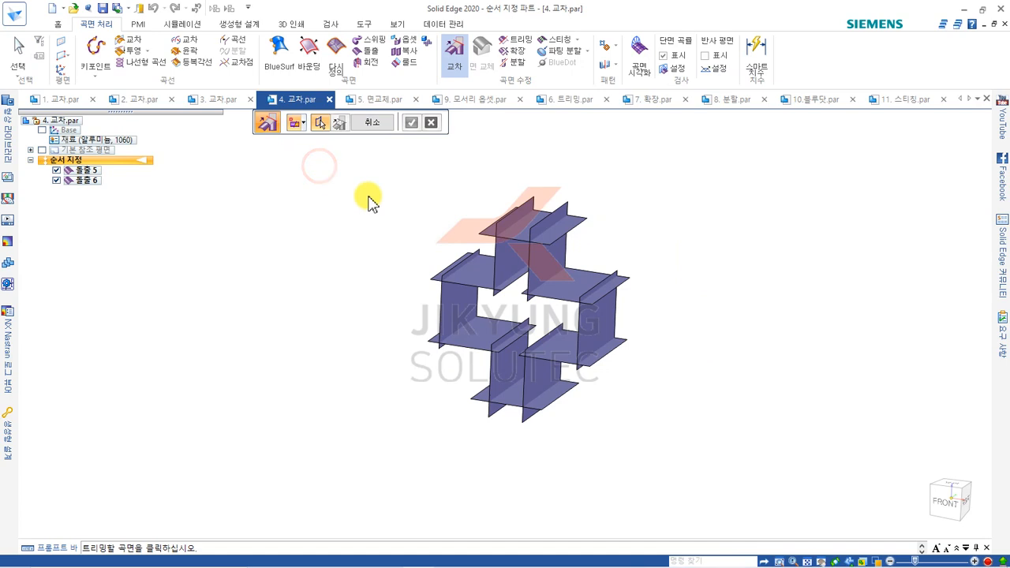
{"action": "left_click", "coordinate": [525, 225]}
{"action": "left_click", "coordinate": [549, 257]}
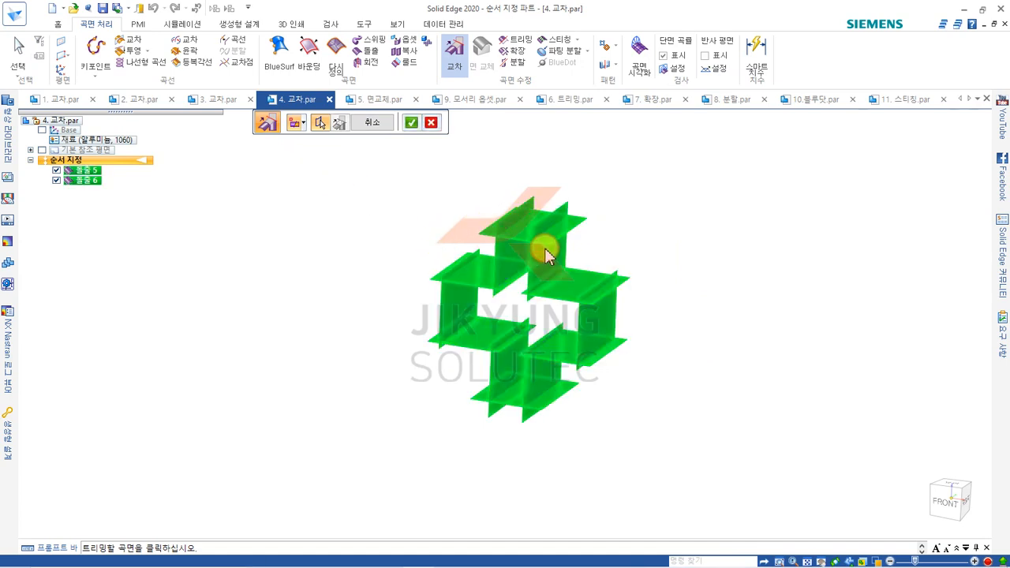
{"action": "left_click", "coordinate": [412, 123]}
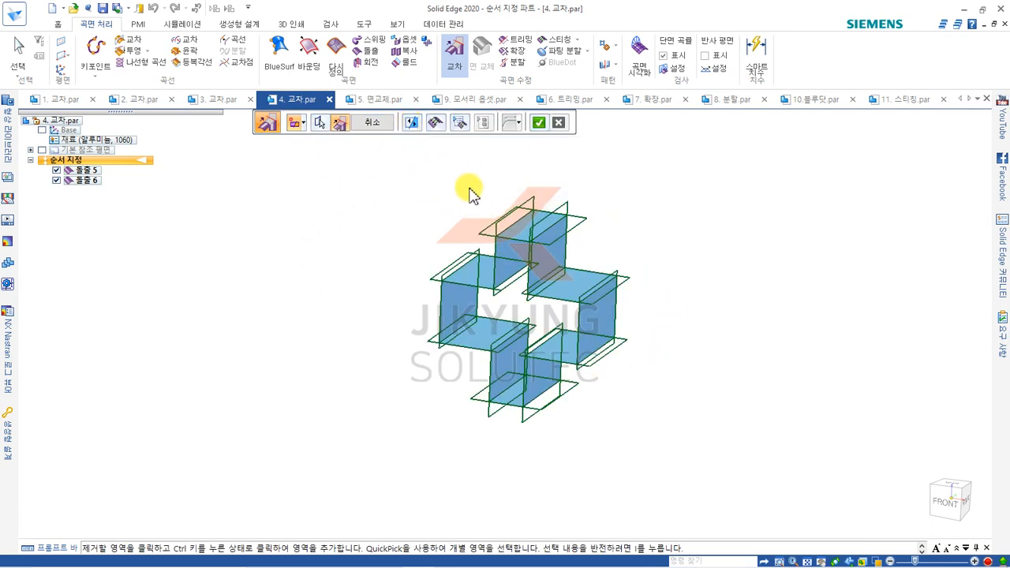
Step: Invert the automatic trim selection, switch it back to keep the closed cross-shaped outline, and finish the Intersect feature
{"action": "left_click", "coordinate": [411, 124]}
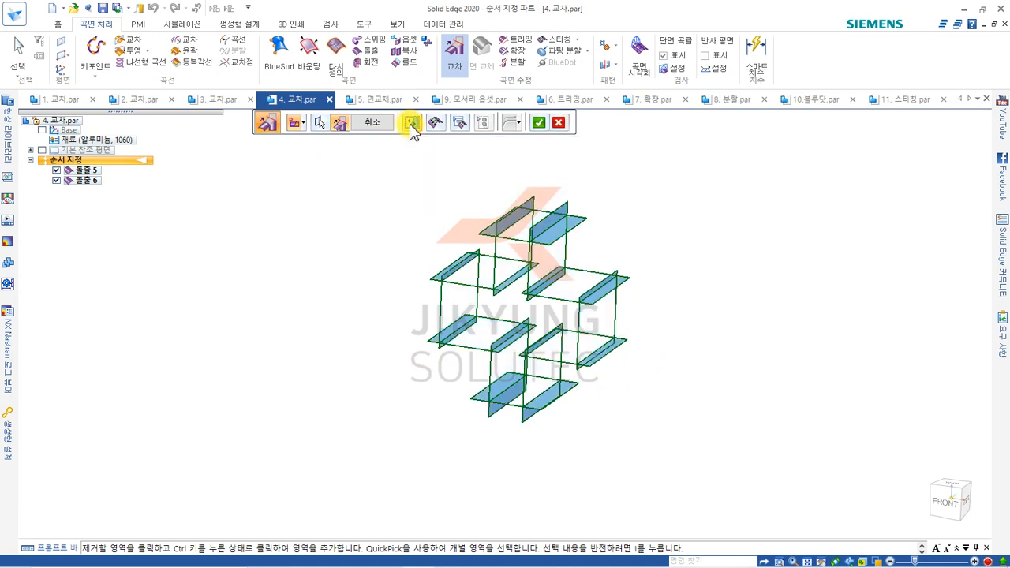
{"action": "left_click", "coordinate": [411, 125]}
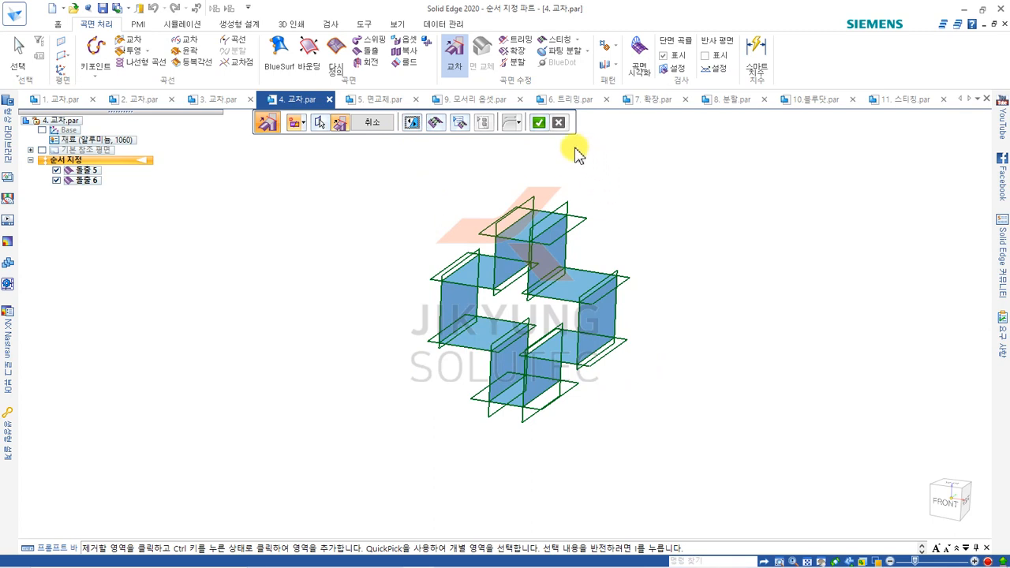
{"action": "left_click", "coordinate": [539, 123]}
{"action": "left_click", "coordinate": [379, 126]}
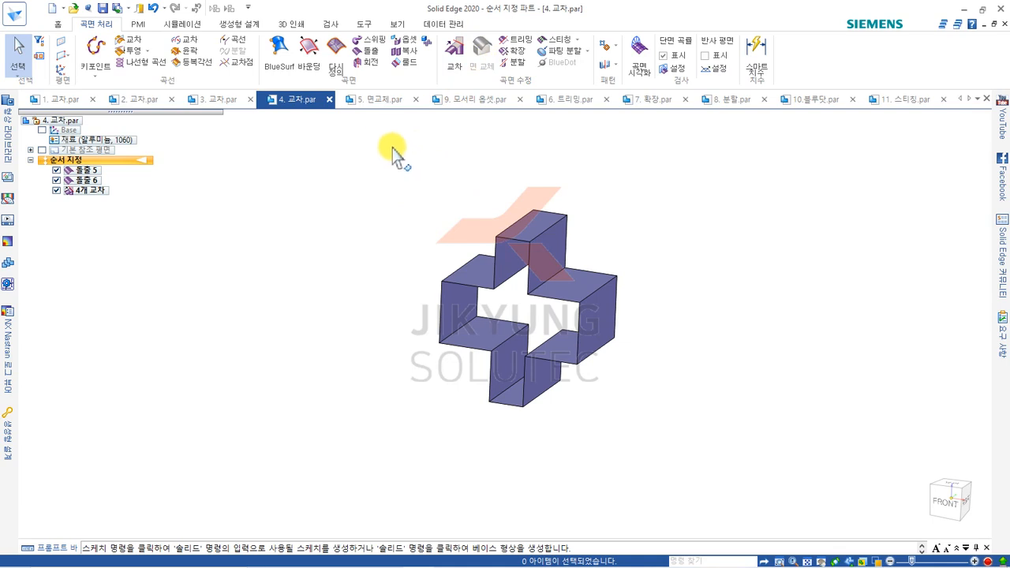
Step: In 5. 면교체.par, examine the solid body and its yellow top faces with surface 돌출 2 temporarily hidden
{"action": "left_click", "coordinate": [372, 101]}
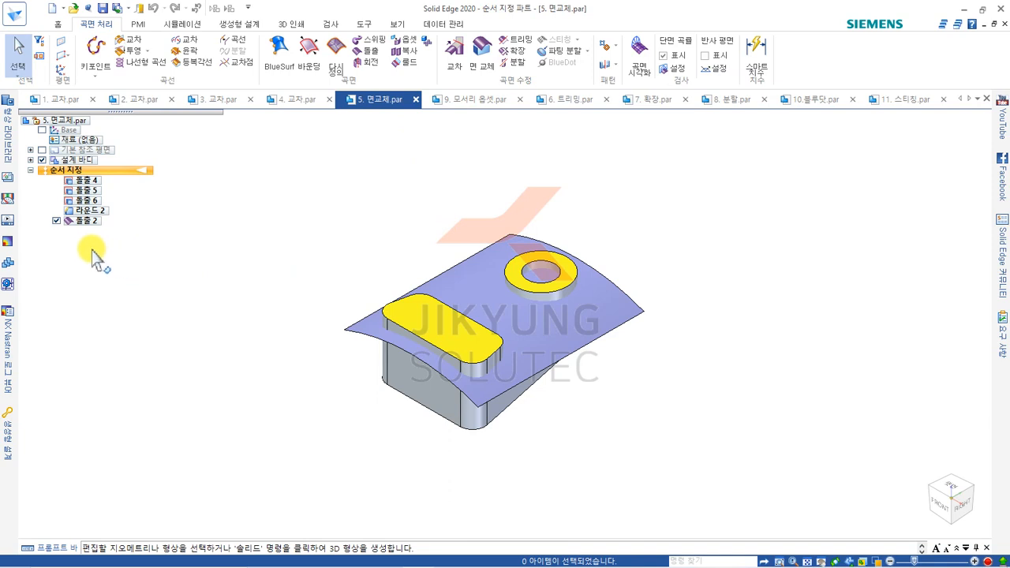
{"action": "left_click", "coordinate": [57, 222]}
{"action": "middle_click_drag", "start_coordinate": [668, 292], "coordinate": [537, 230]}
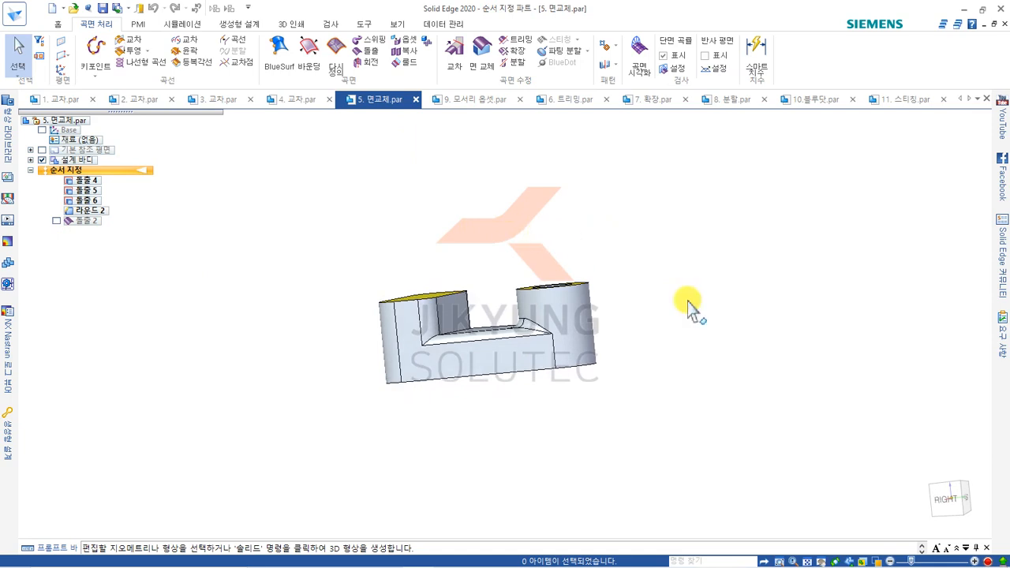
{"action": "left_click", "coordinate": [933, 491]}
{"action": "scroll", "coordinate": [173, 198], "scroll_direction": "down", "scroll_amount": 2}
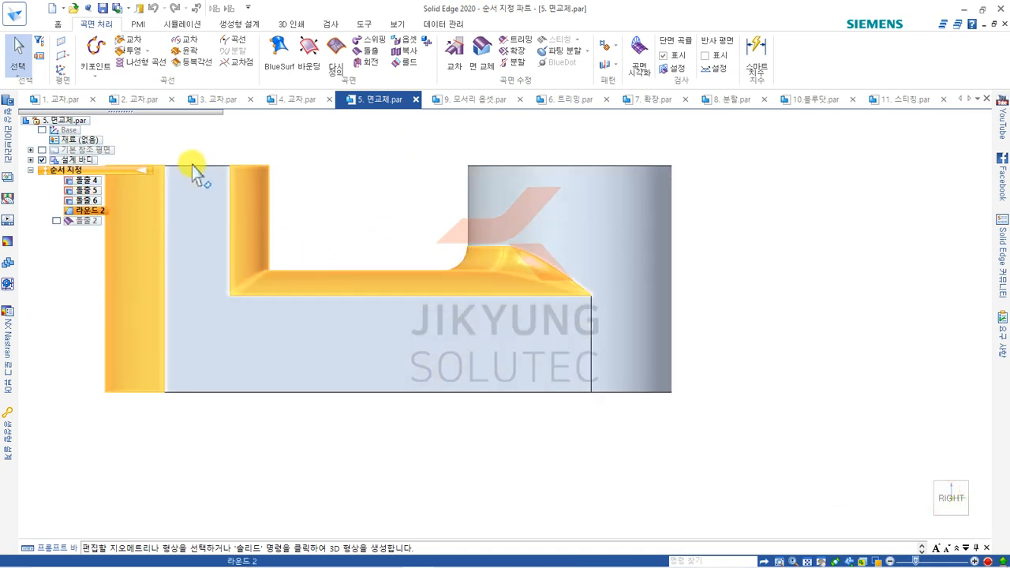
{"action": "scroll", "coordinate": [744, 334], "scroll_direction": "down", "scroll_amount": 3}
{"action": "middle_click_drag", "start_coordinate": [744, 334], "coordinate": [677, 430]}
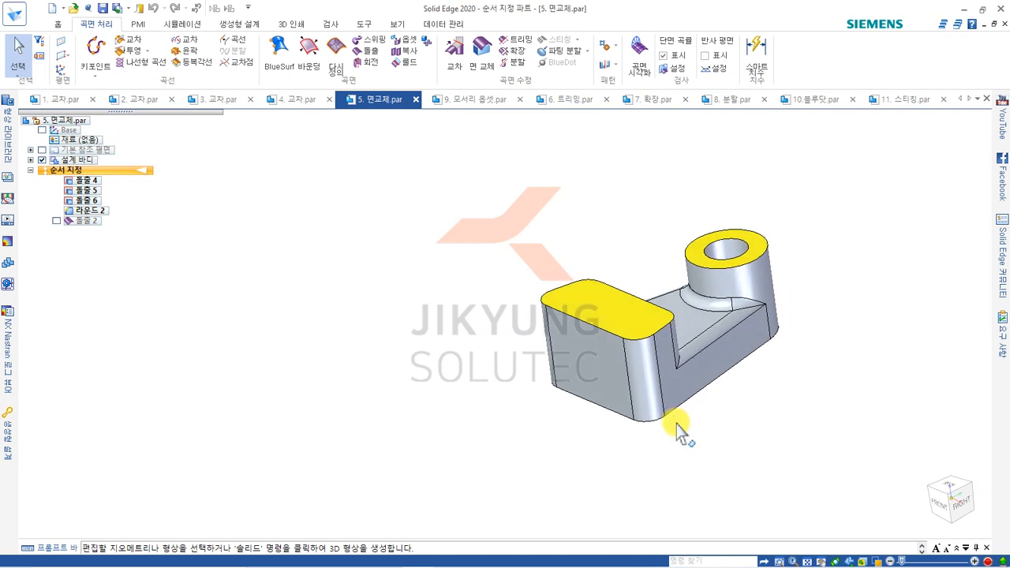
{"action": "key", "text": "ctrl+i"}
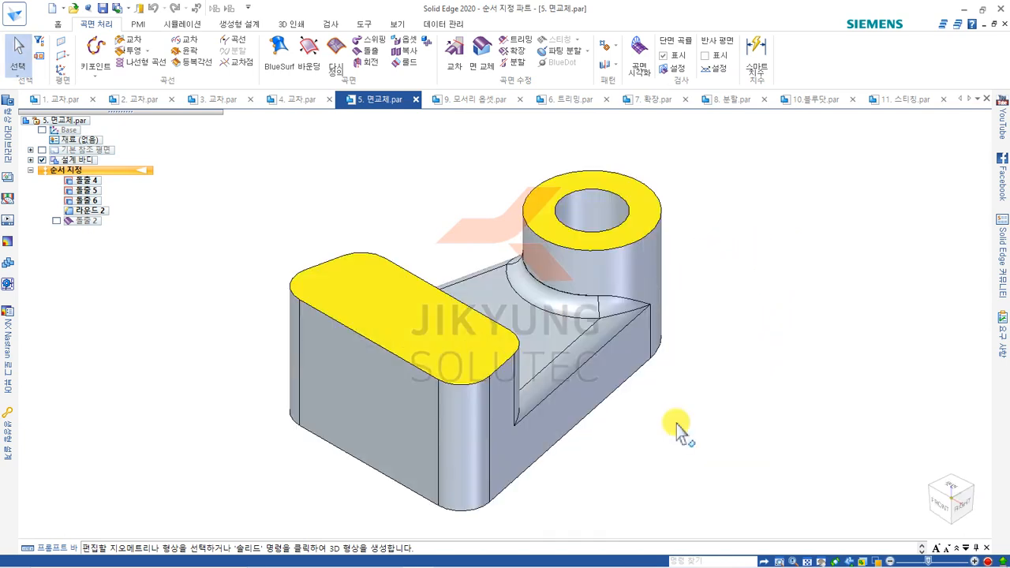
{"action": "middle_click_drag", "start_coordinate": [676, 424], "coordinate": [677, 414], "text": "shift"}
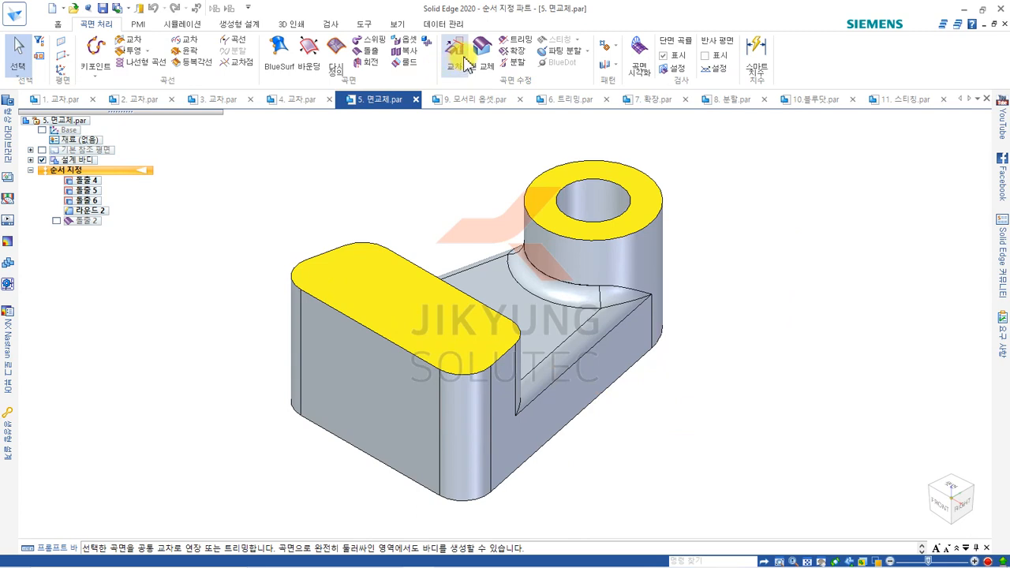
{"action": "left_click", "coordinate": [56, 220]}
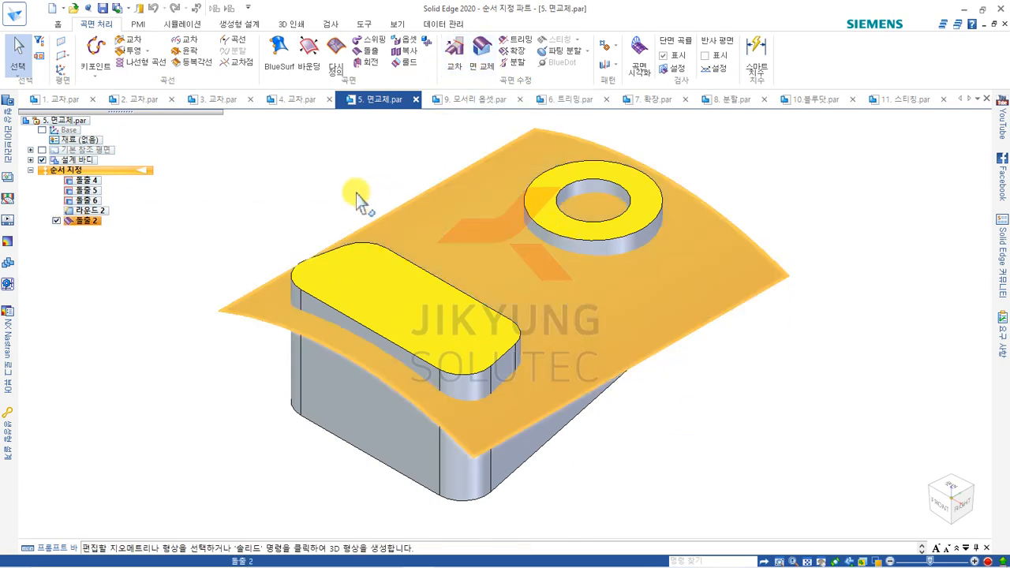
Step: Use Replace Face to replace the yellow top faces of the rounded block and ring boss with surface 돌출 2, and leave the command
{"action": "left_click", "coordinate": [388, 284]}
{"action": "key", "text": "Escape"}
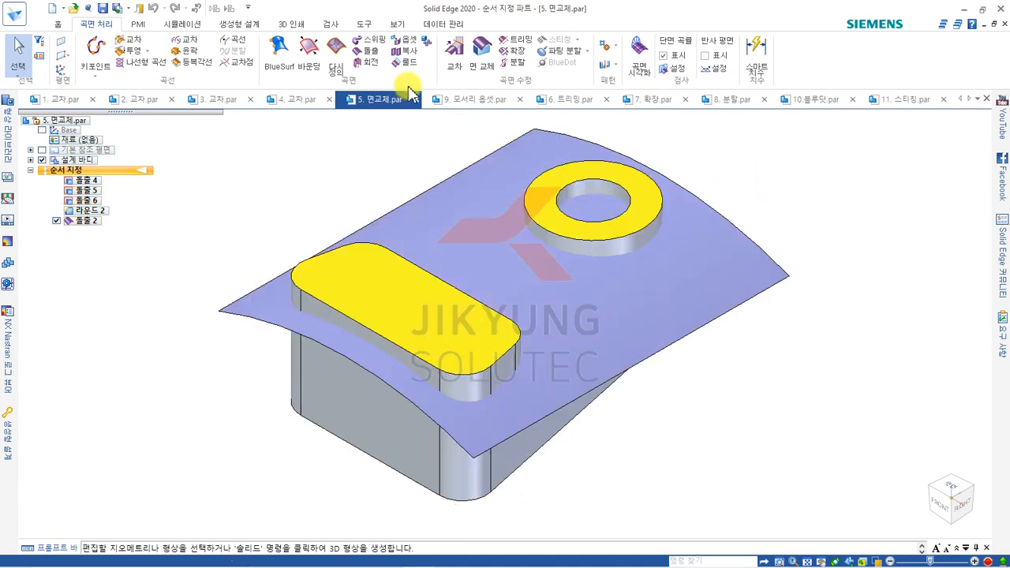
{"action": "left_click", "coordinate": [491, 58]}
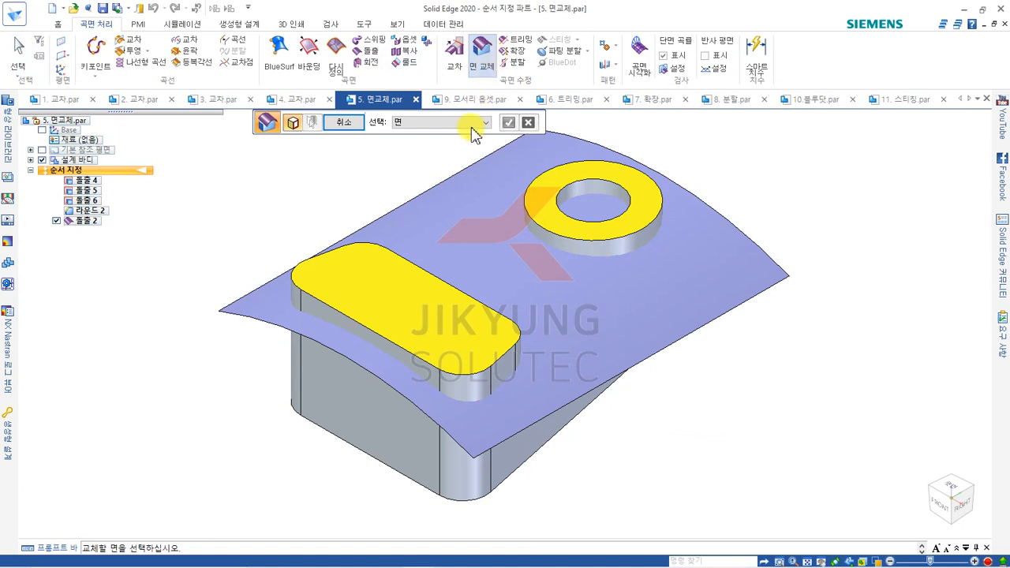
{"action": "left_click", "coordinate": [413, 293]}
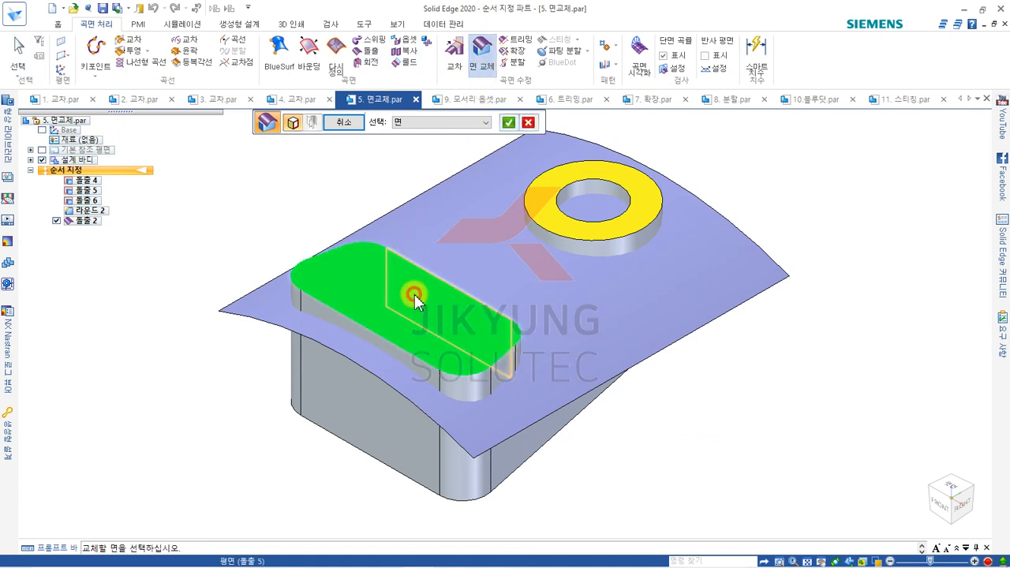
{"action": "left_click", "coordinate": [540, 185]}
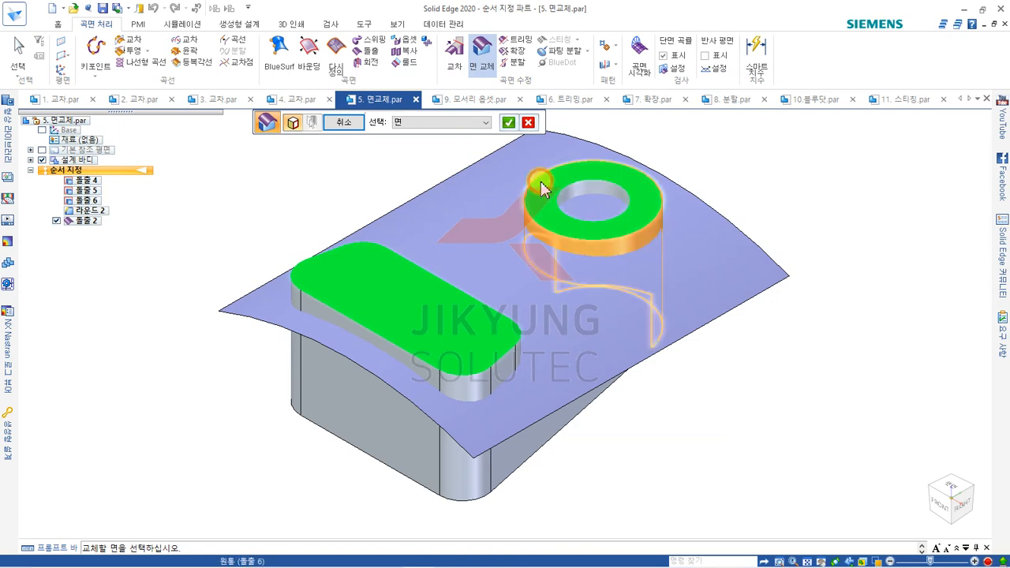
{"action": "left_click", "coordinate": [509, 124]}
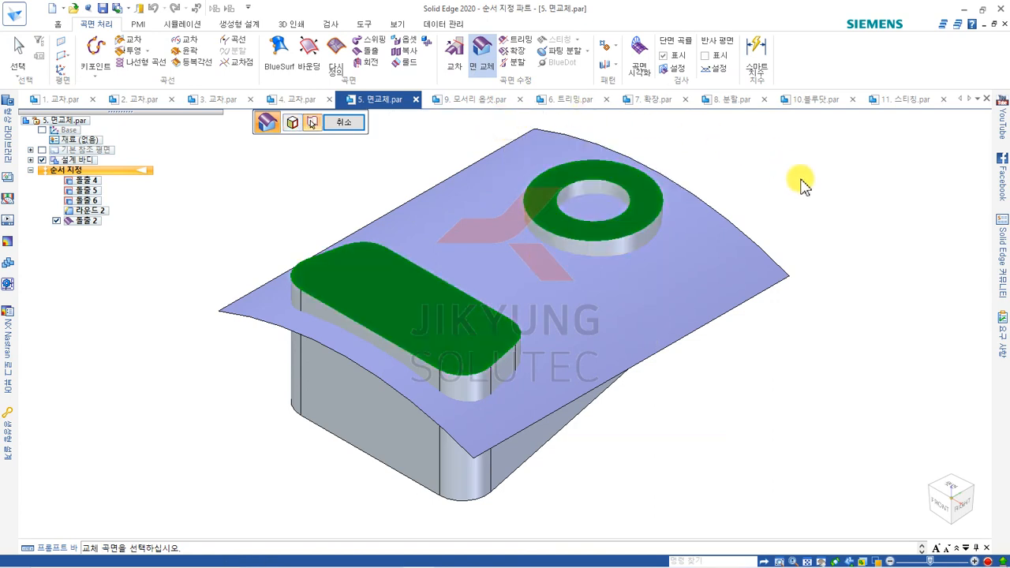
{"action": "left_click", "coordinate": [744, 260]}
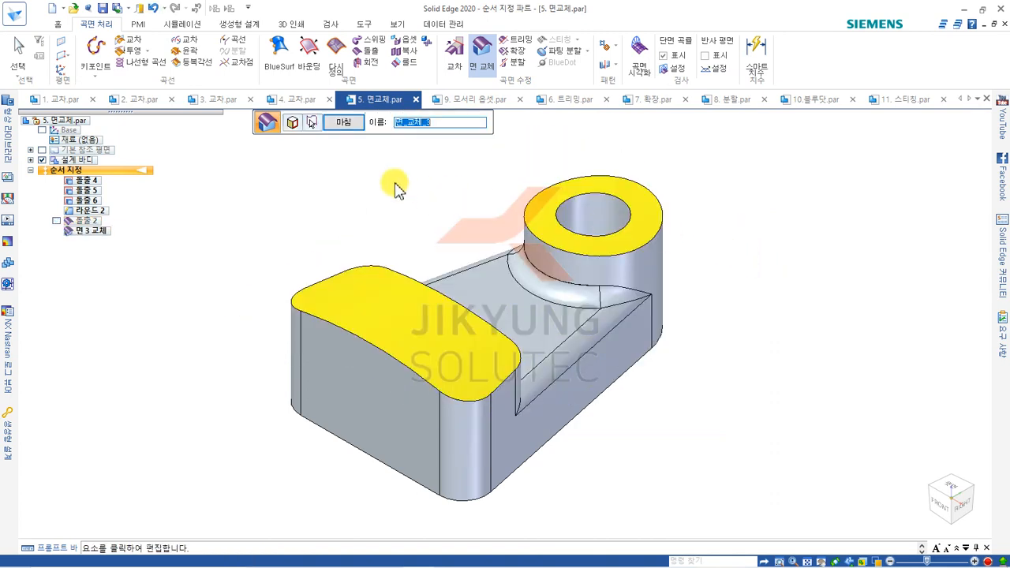
{"action": "left_click", "coordinate": [341, 125]}
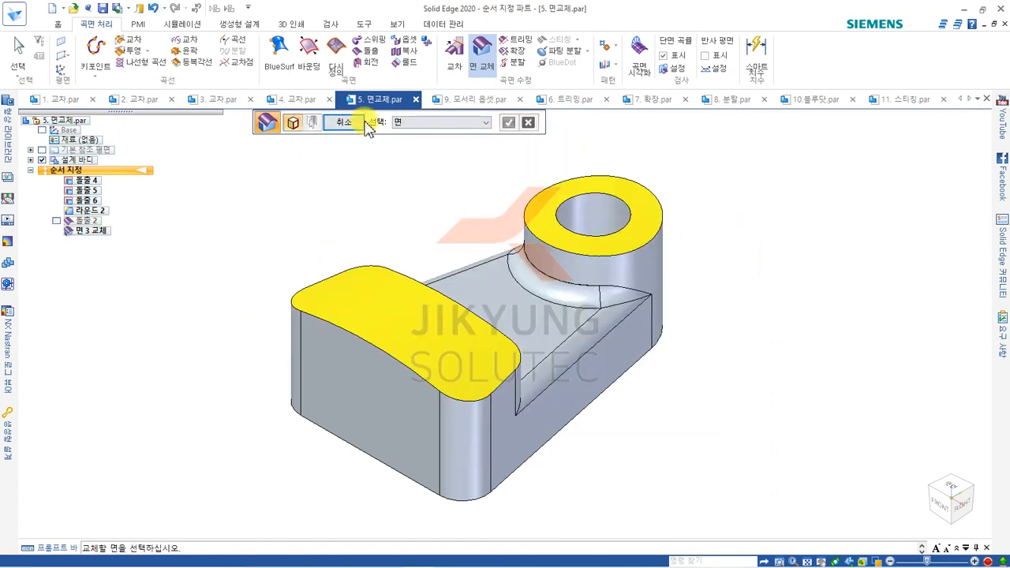
{"action": "left_click", "coordinate": [351, 124]}
Step: Examine the replaced top faces from the right side and at an angle, and switch to the document 6. 트리밍.par
{"action": "left_click", "coordinate": [970, 500]}
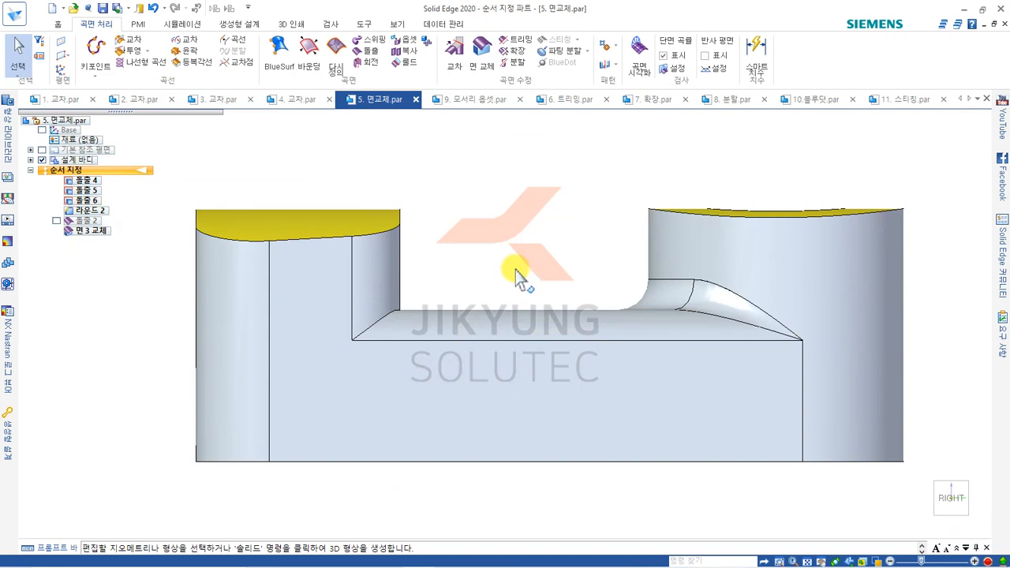
{"action": "middle_click_drag", "start_coordinate": [474, 263], "coordinate": [541, 309]}
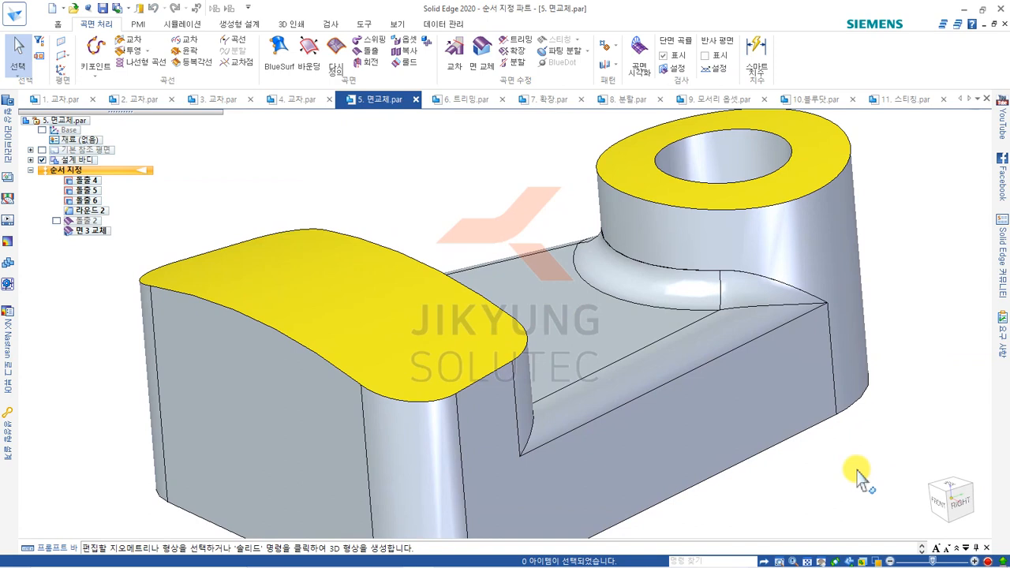
{"action": "left_click", "coordinate": [464, 101]}
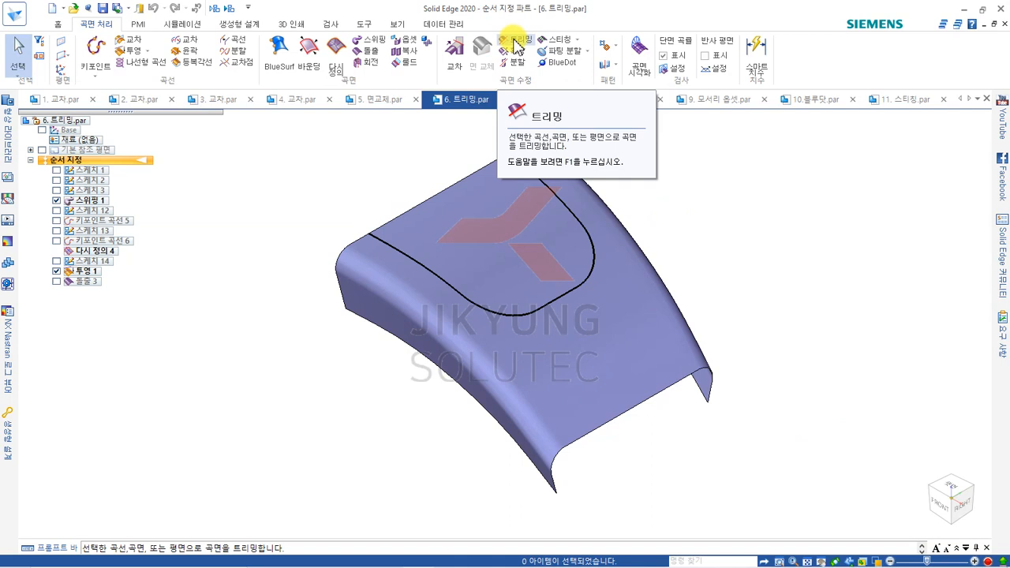
{"action": "middle_click_drag", "start_coordinate": [790, 342], "coordinate": [785, 316]}
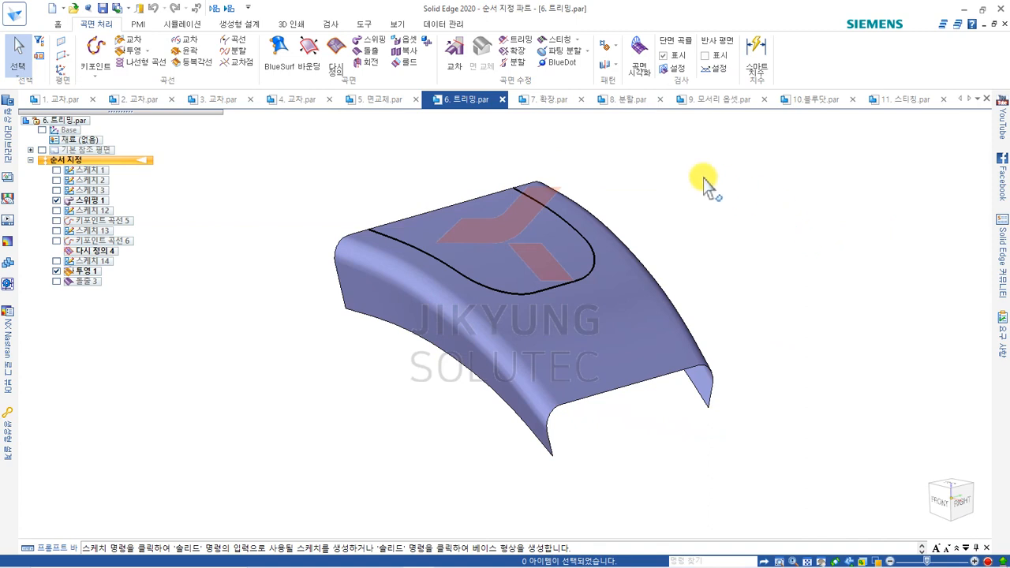
Step: Start a Trim on surface body 스위핑 1 and accept the projected curve 투영 1 as the trimming tool with 체인 selection
{"action": "left_click", "coordinate": [522, 41]}
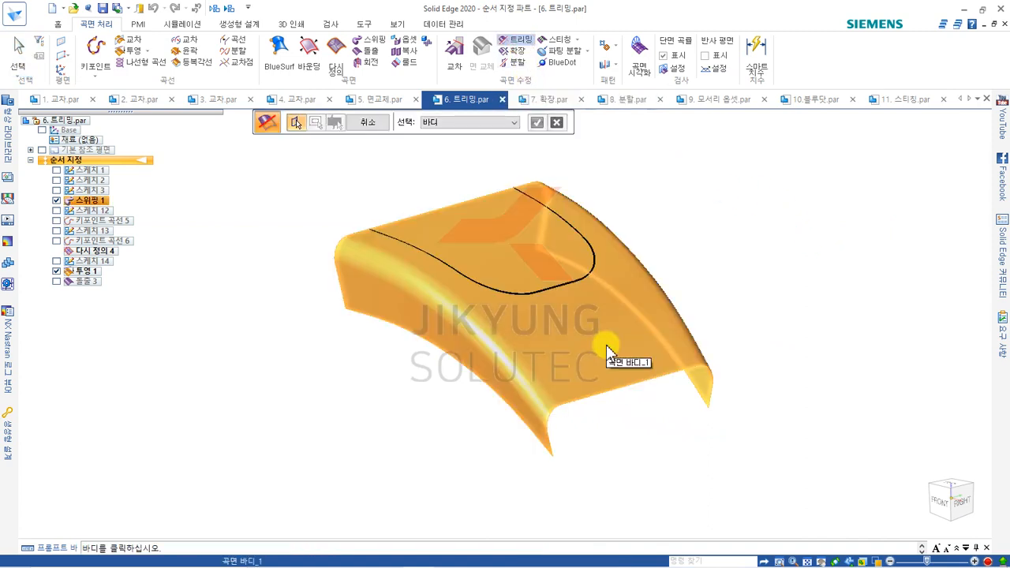
{"action": "left_click", "coordinate": [607, 345]}
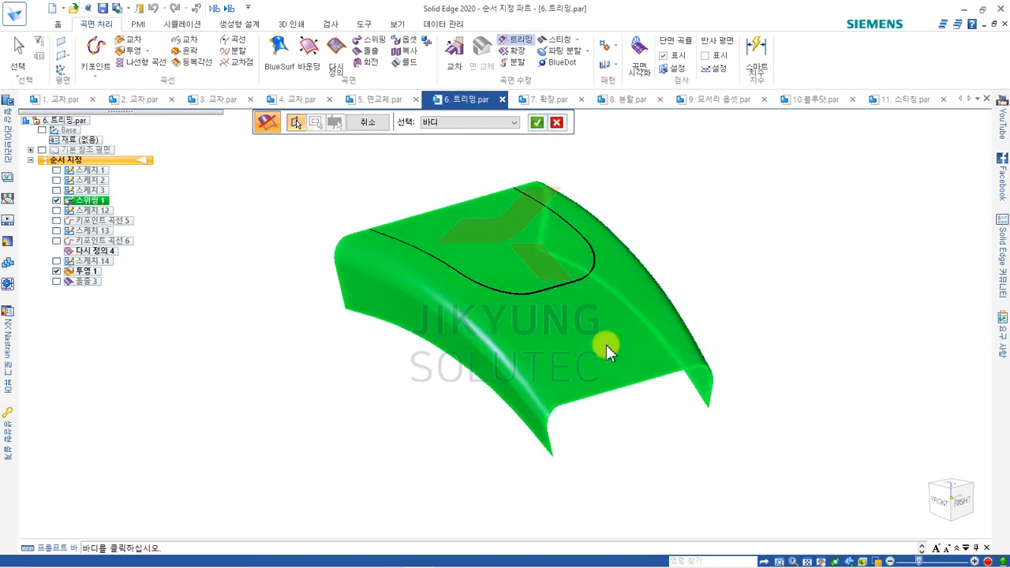
{"action": "left_click", "coordinate": [537, 124]}
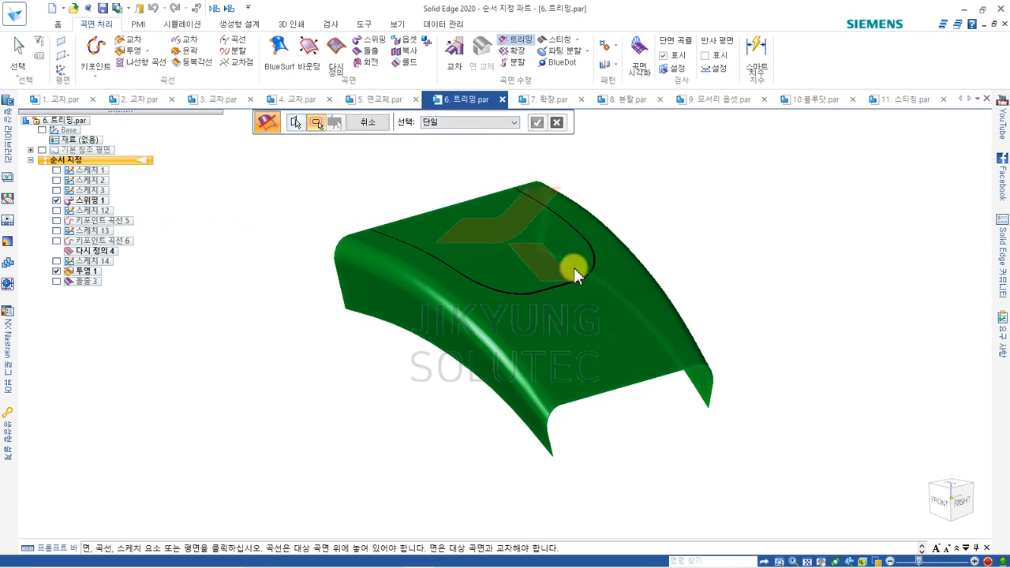
{"action": "left_click", "coordinate": [437, 124]}
{"action": "left_click", "coordinate": [470, 143]}
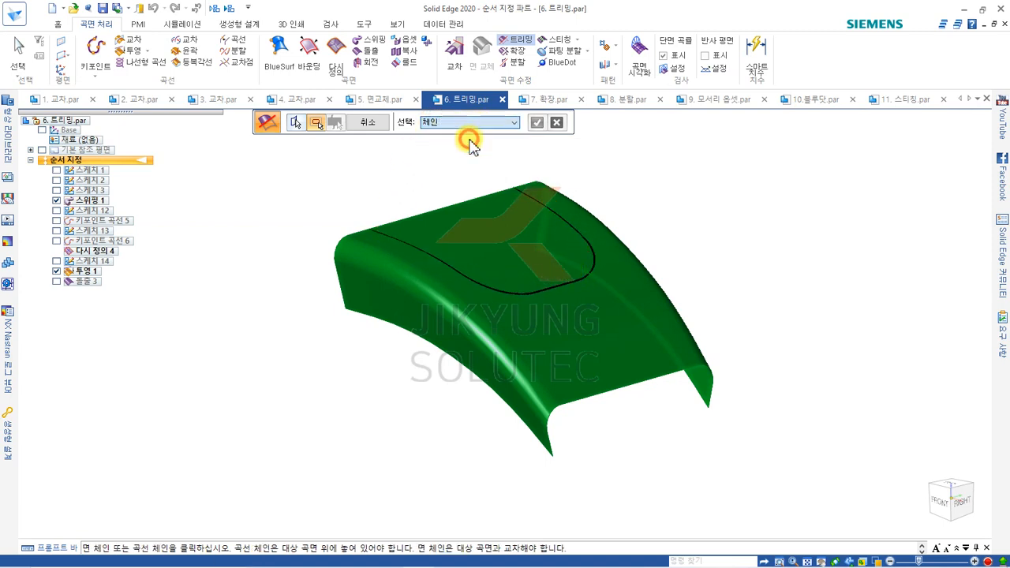
{"action": "left_click", "coordinate": [530, 198]}
{"action": "middle_click_drag", "start_coordinate": [727, 188], "coordinate": [727, 213]}
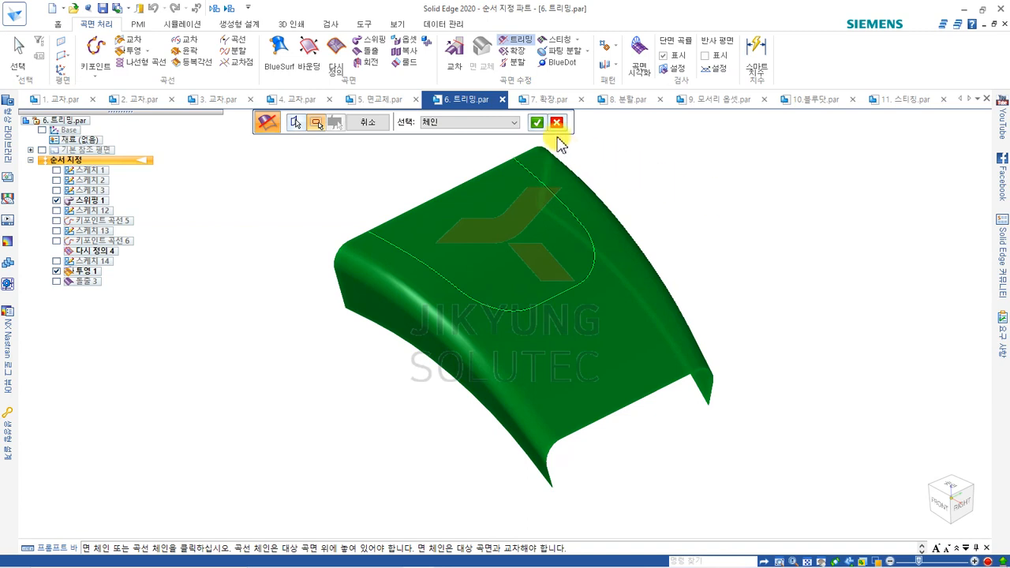
{"action": "left_click", "coordinate": [538, 122]}
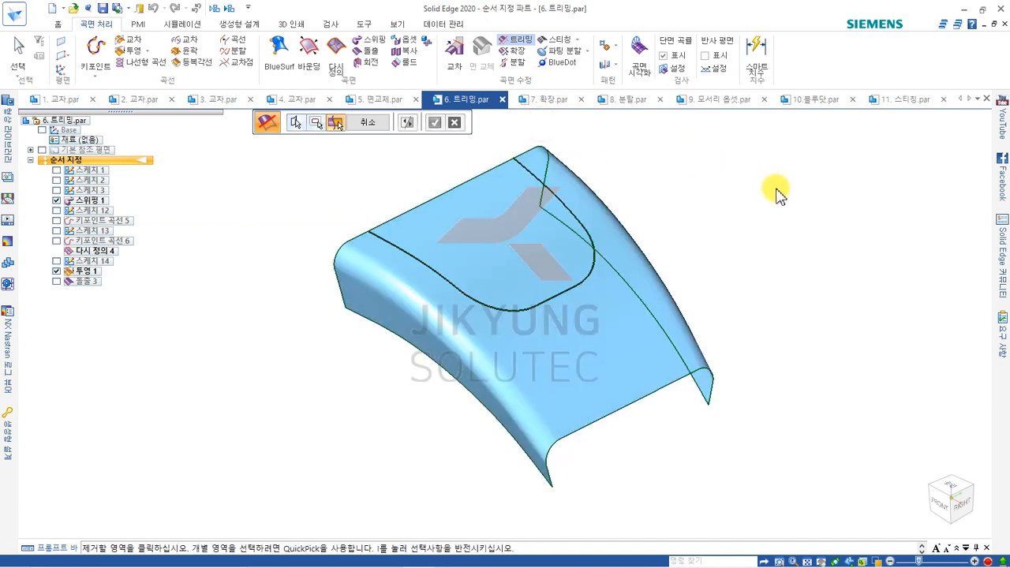
Step: Mark the region inside the projected curve for removal, invert the selection and switch it back, and finish the Trim feature
{"action": "left_click", "coordinate": [503, 204]}
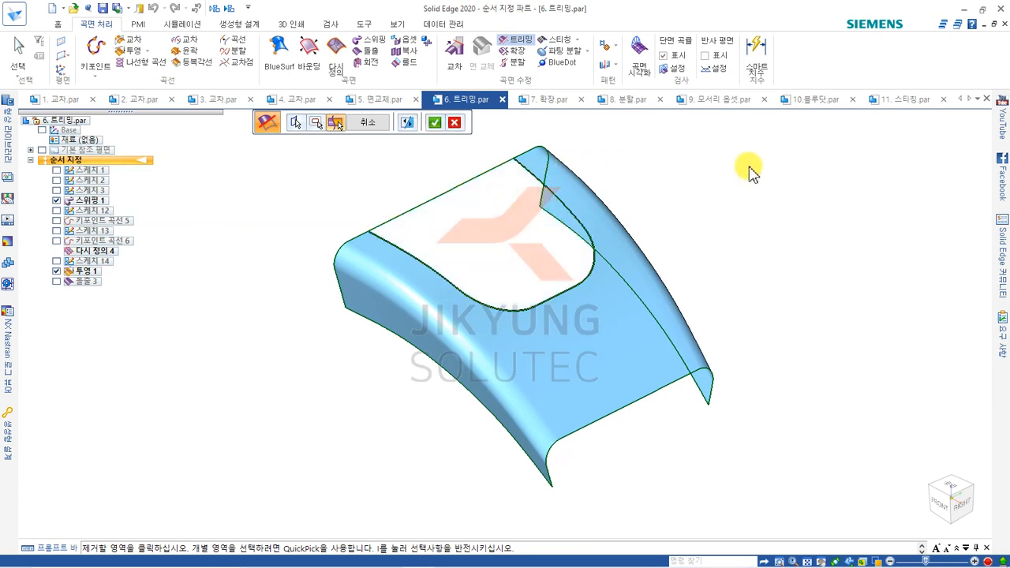
{"action": "left_click", "coordinate": [406, 124]}
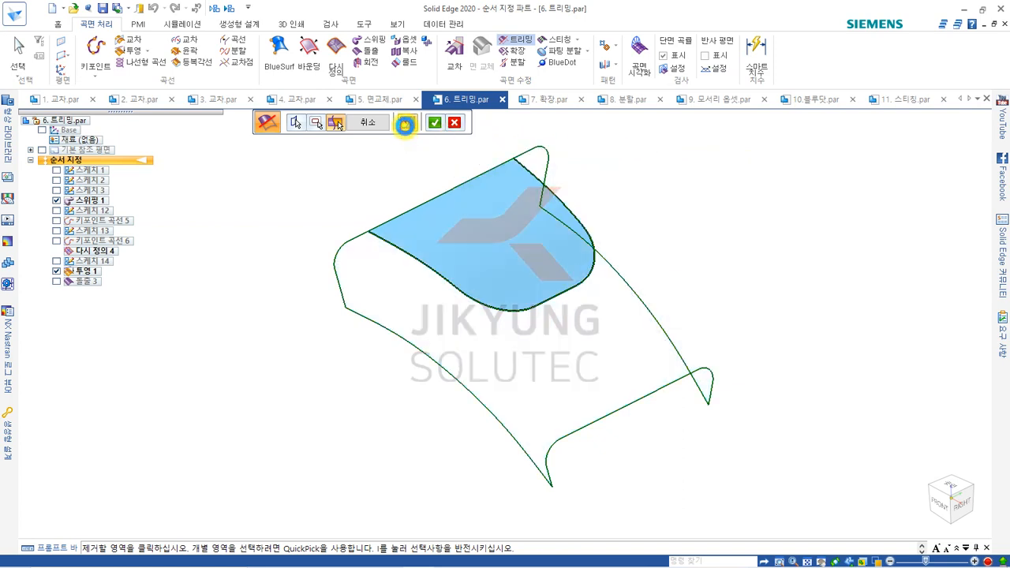
{"action": "left_click", "coordinate": [407, 125]}
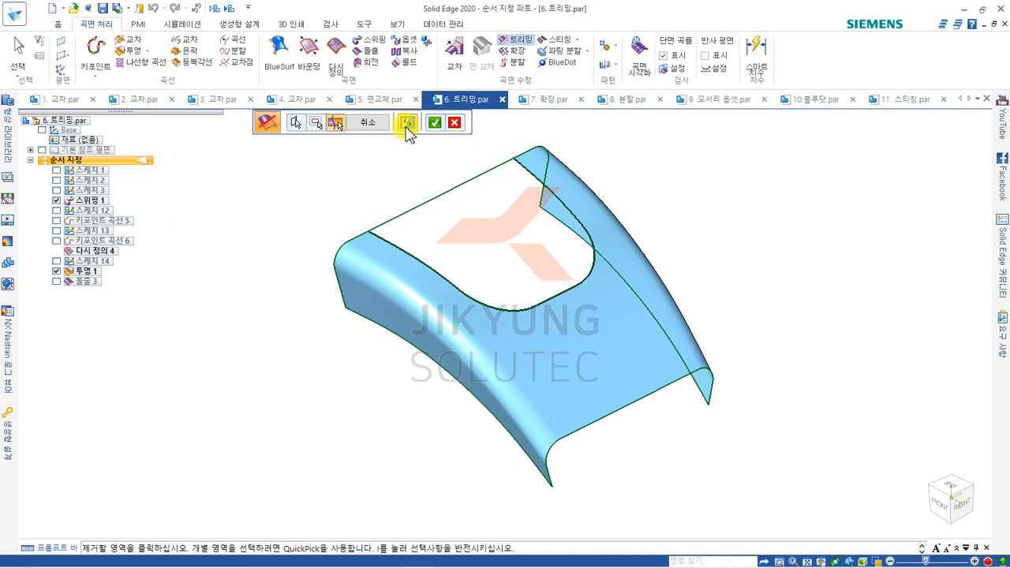
{"action": "mouse_move", "coordinate": [653, 237]}
{"action": "middle_mouse_down"}
{"action": "mouse_move", "coordinate": [747, 190]}
{"action": "mouse_move", "coordinate": [647, 223]}
{"action": "middle_mouse_up"}
{"action": "left_click", "coordinate": [433, 122]}
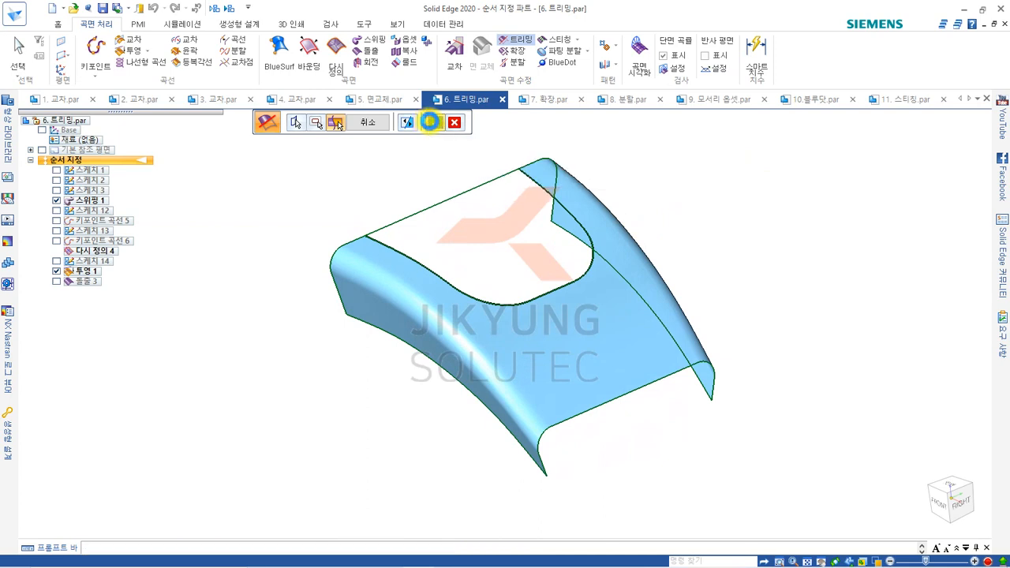
{"action": "left_click", "coordinate": [361, 126]}
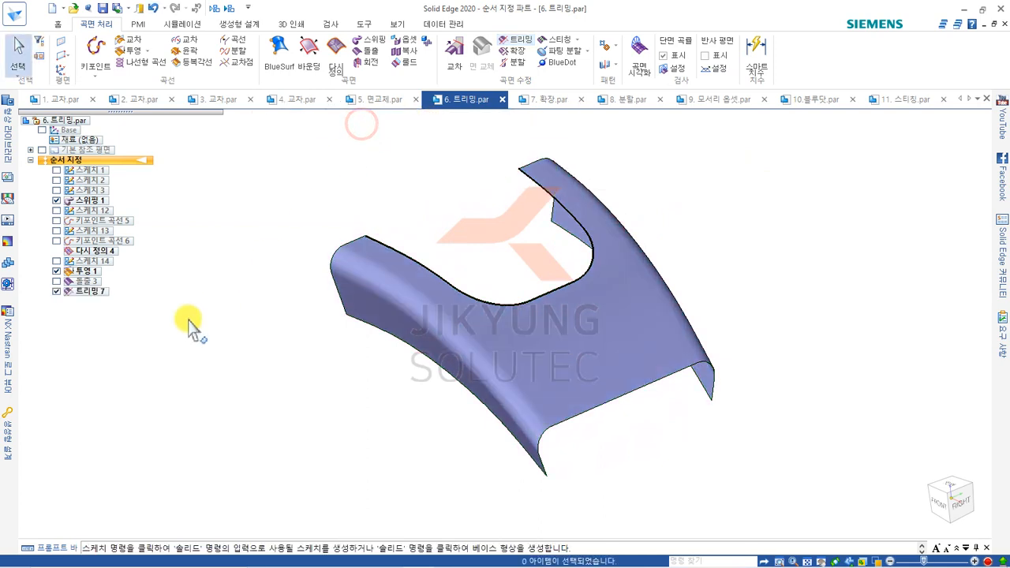
Step: Hide the projected curve 투영 1 and examine the U-shaped cutout in the trimmed surface
{"action": "left_click", "coordinate": [56, 271]}
{"action": "left_click", "coordinate": [230, 201]}
{"action": "middle_click_drag", "start_coordinate": [500, 237], "coordinate": [574, 281]}
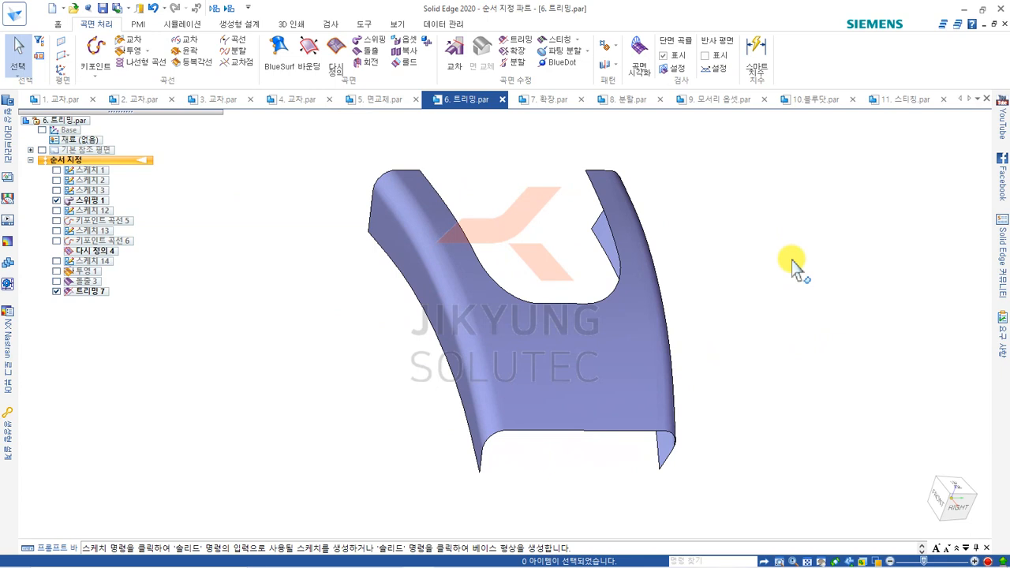
{"action": "middle_click_drag", "start_coordinate": [794, 263], "coordinate": [677, 361]}
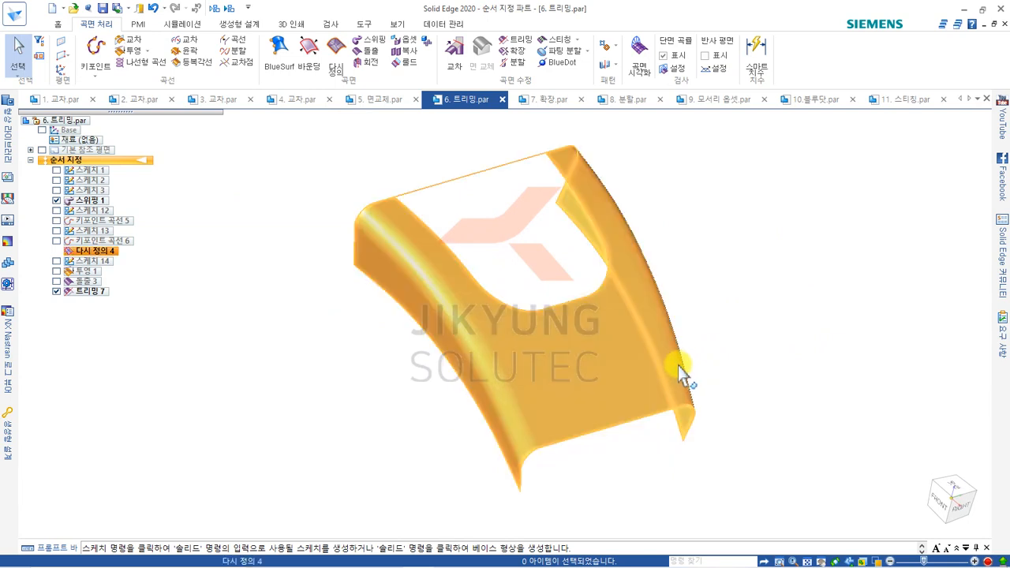
Step: Delete the feature 트리밍 7 and show the extruded surface 돌출 3
{"action": "left_click", "coordinate": [82, 295]}
{"action": "key", "text": "Delete"}
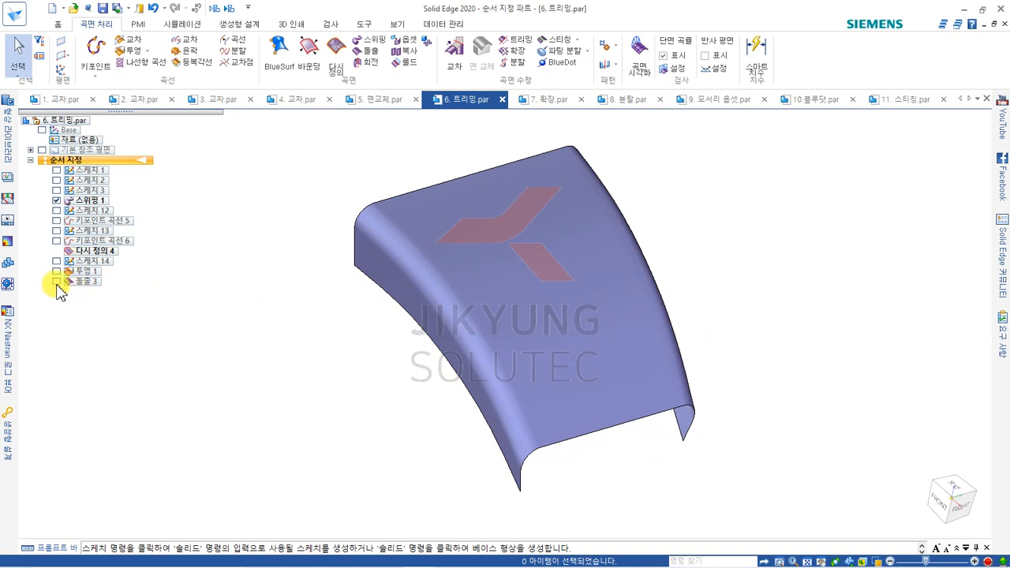
{"action": "left_click", "coordinate": [56, 282]}
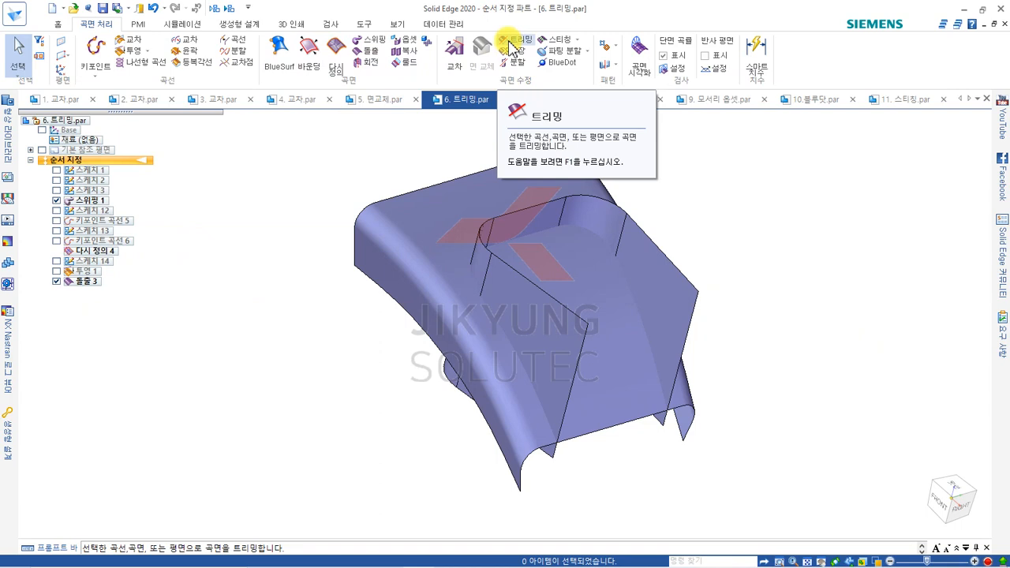
Step: Start a Trim on surface body 스위핑 1 and accept the face chain of surface 돌출 3 as the trimming tool with 체인 selection
{"action": "left_click", "coordinate": [509, 41]}
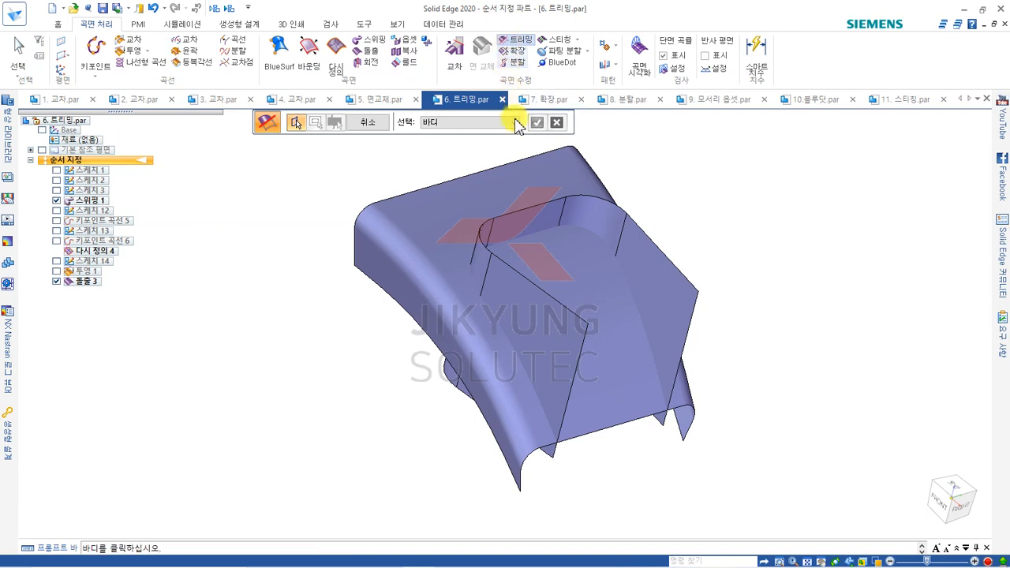
{"action": "left_click", "coordinate": [434, 276]}
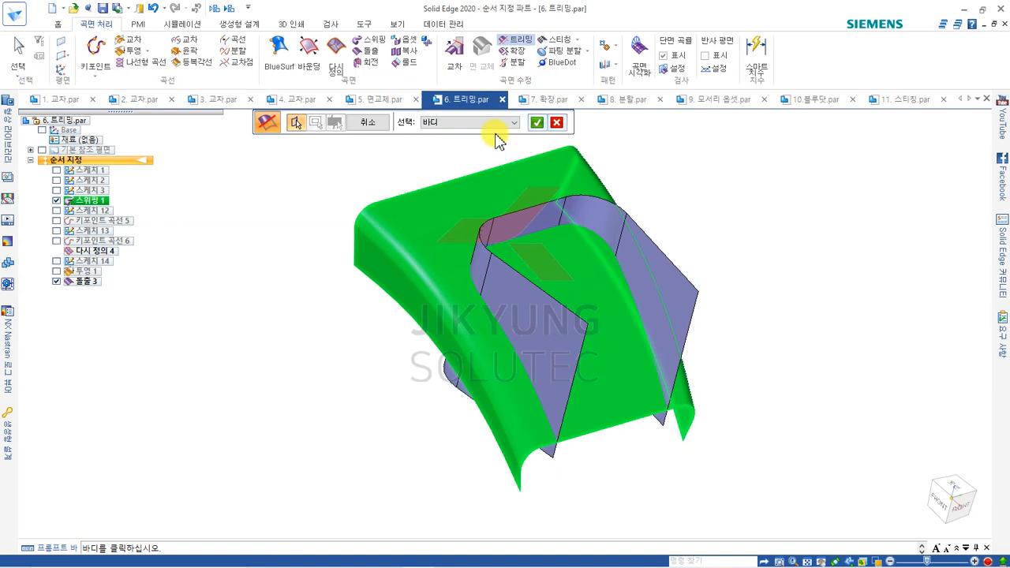
{"action": "left_click", "coordinate": [535, 124]}
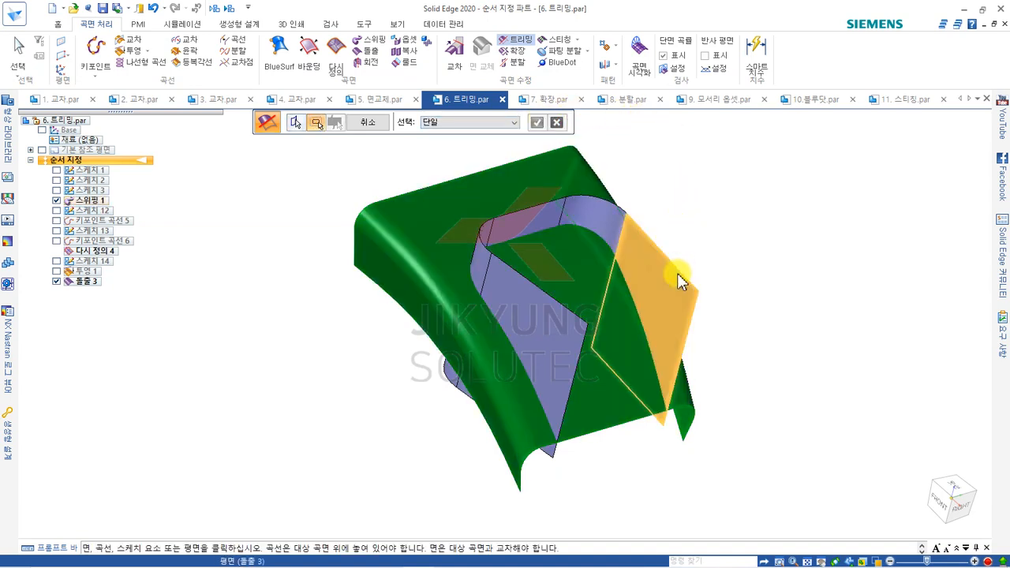
{"action": "left_click", "coordinate": [455, 124]}
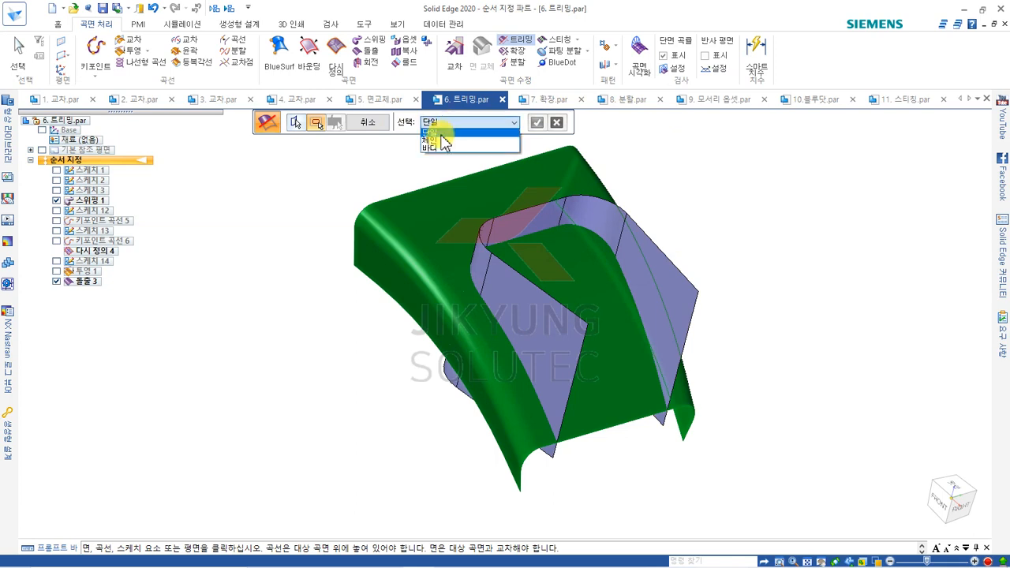
{"action": "left_click", "coordinate": [436, 140]}
{"action": "left_click", "coordinate": [646, 236]}
{"action": "mouse_move", "coordinate": [751, 228]}
{"action": "middle_mouse_down"}
{"action": "mouse_move", "coordinate": [706, 265]}
{"action": "mouse_move", "coordinate": [755, 219]}
{"action": "mouse_move", "coordinate": [751, 228]}
{"action": "middle_mouse_up"}
{"action": "left_click", "coordinate": [538, 124]}
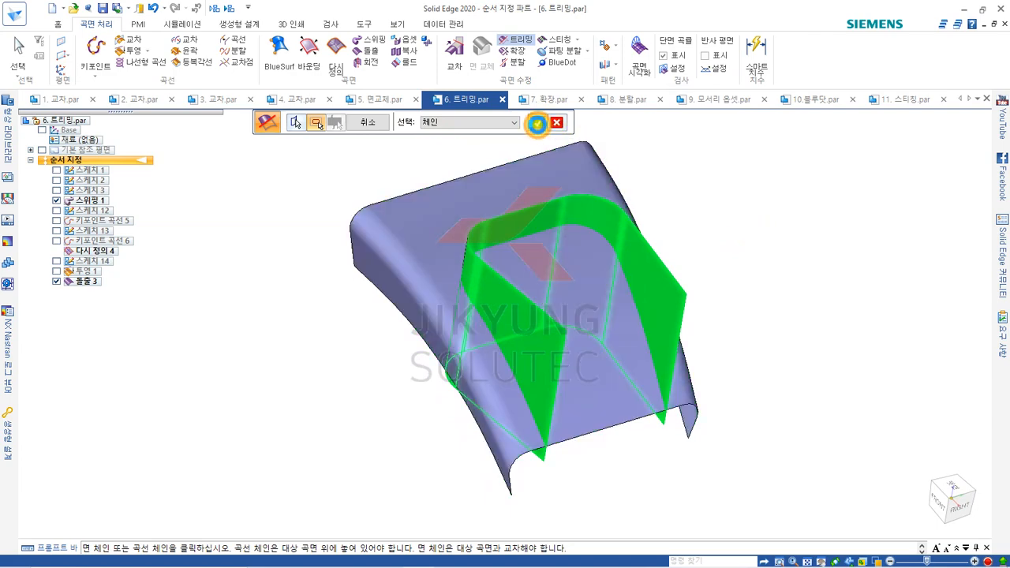
Step: Remove the region of the swept surface enclosed by 돌출 3 and accept the trim
{"action": "middle_click_drag", "start_coordinate": [767, 176], "coordinate": [742, 174]}
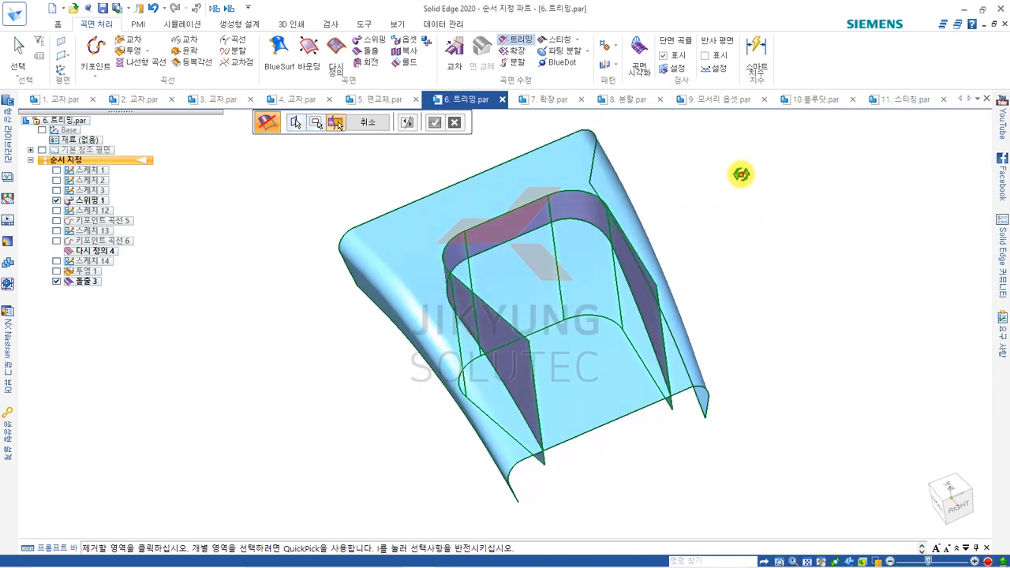
{"action": "left_click", "coordinate": [594, 258]}
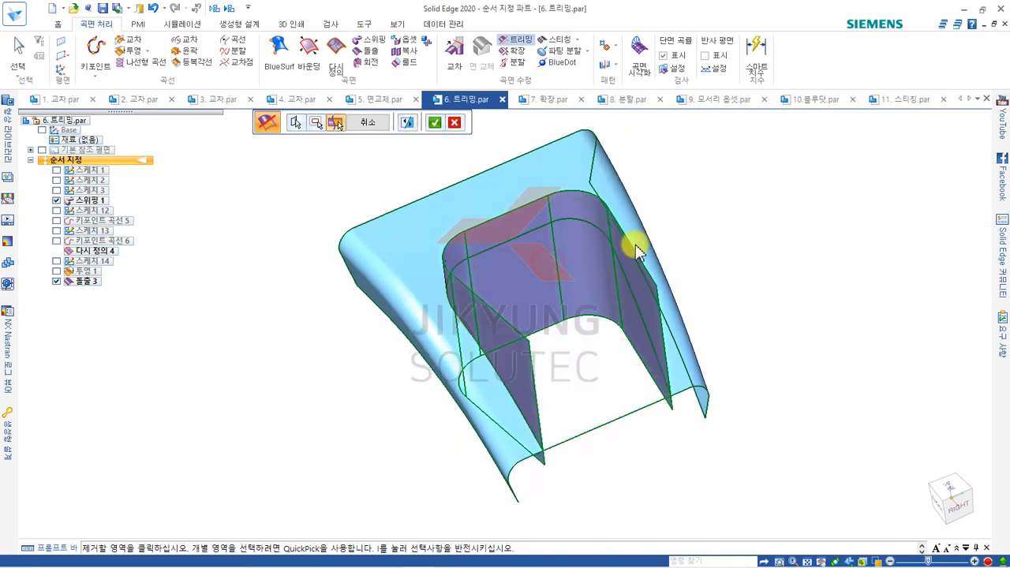
{"action": "middle_click_drag", "start_coordinate": [769, 205], "coordinate": [748, 247]}
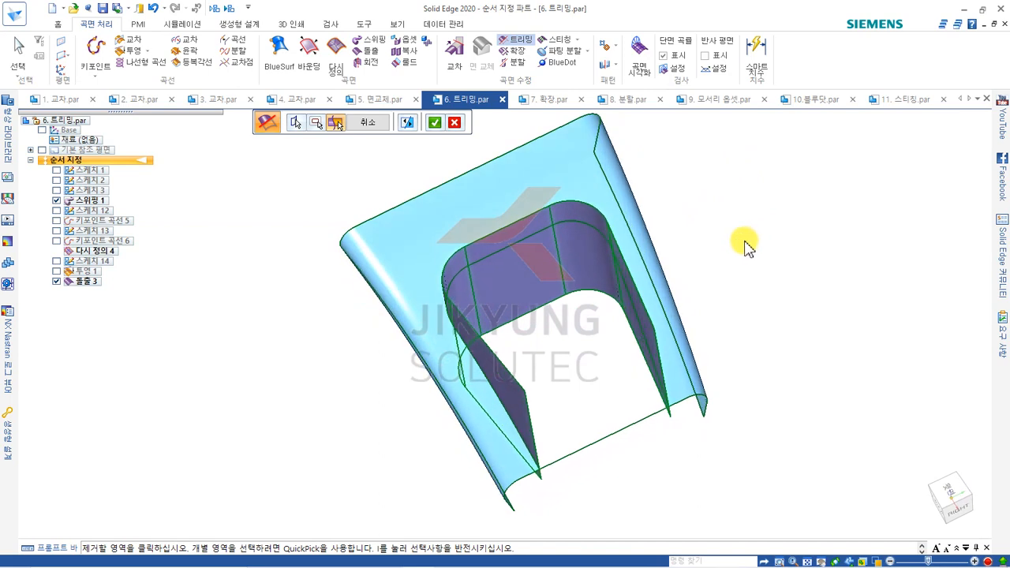
{"action": "left_click", "coordinate": [435, 123]}
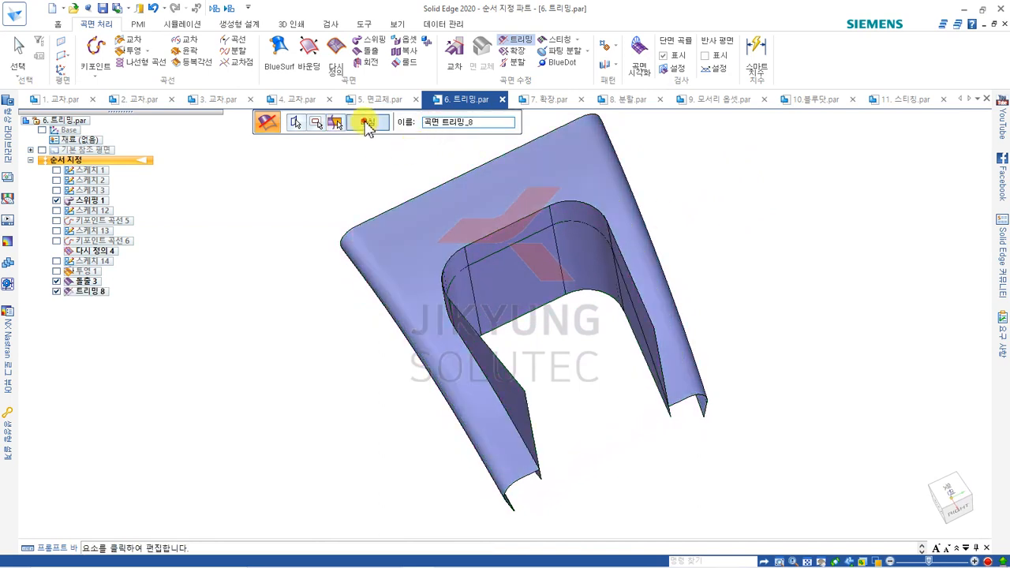
Step: Finish the trim feature and hide the extruded surface 돌출 3 to leave only the trimmed swept surface displayed
{"action": "left_click", "coordinate": [368, 126]}
{"action": "left_click", "coordinate": [56, 281]}
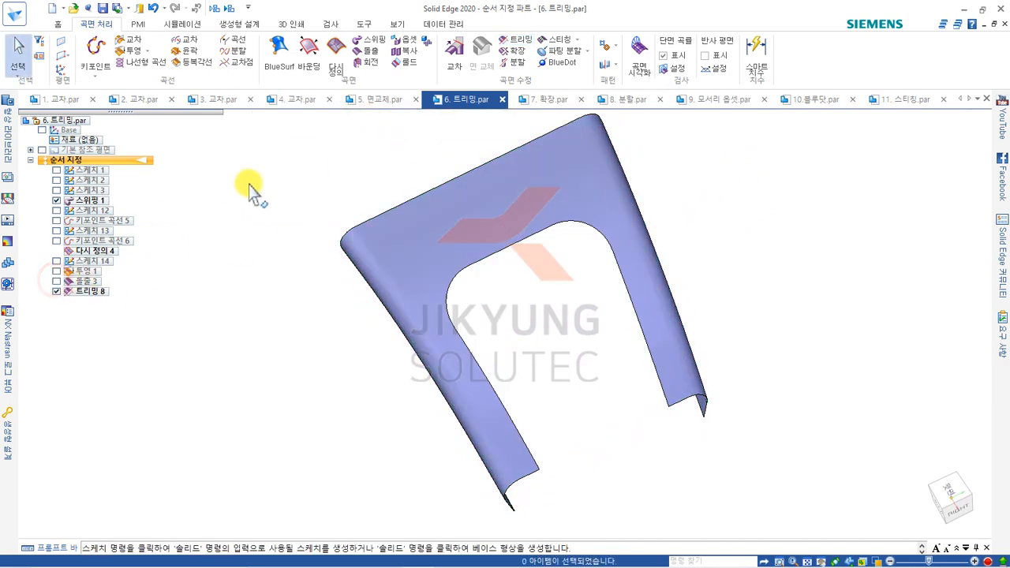
{"action": "middle_click_drag", "start_coordinate": [541, 361], "coordinate": [542, 319]}
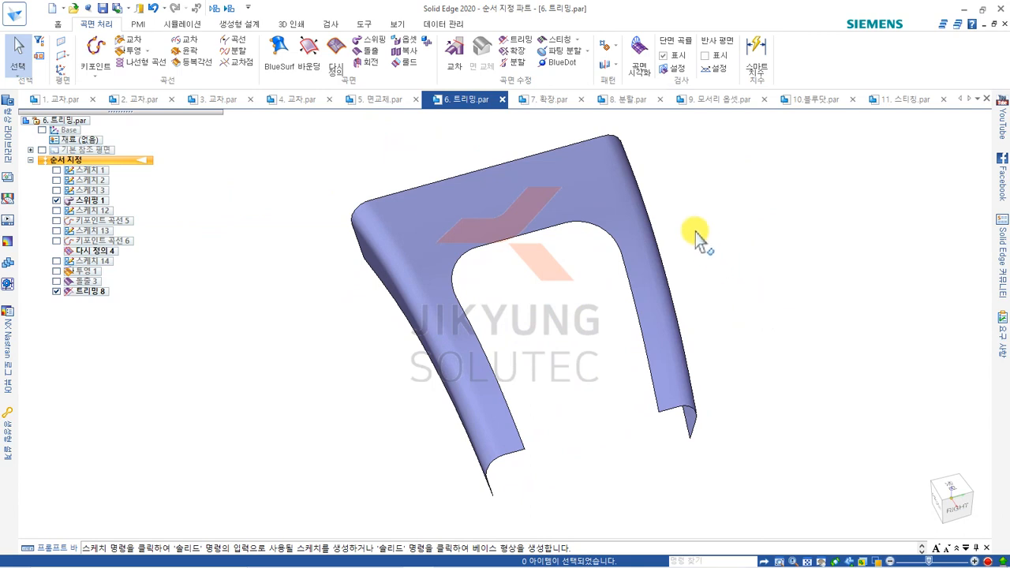
Step: In 7. 확장.par, start a 선형 Extend and accept the long straight edge of BlueSurf 1 with 체인 selection
{"action": "left_click", "coordinate": [548, 99]}
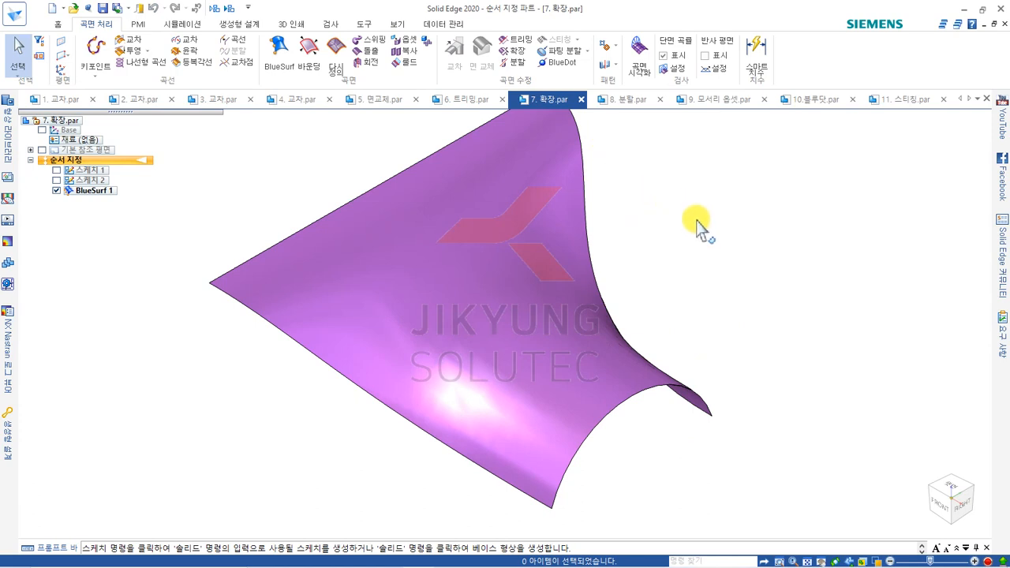
{"action": "scroll", "coordinate": [671, 323], "scroll_direction": "down", "scroll_amount": 1}
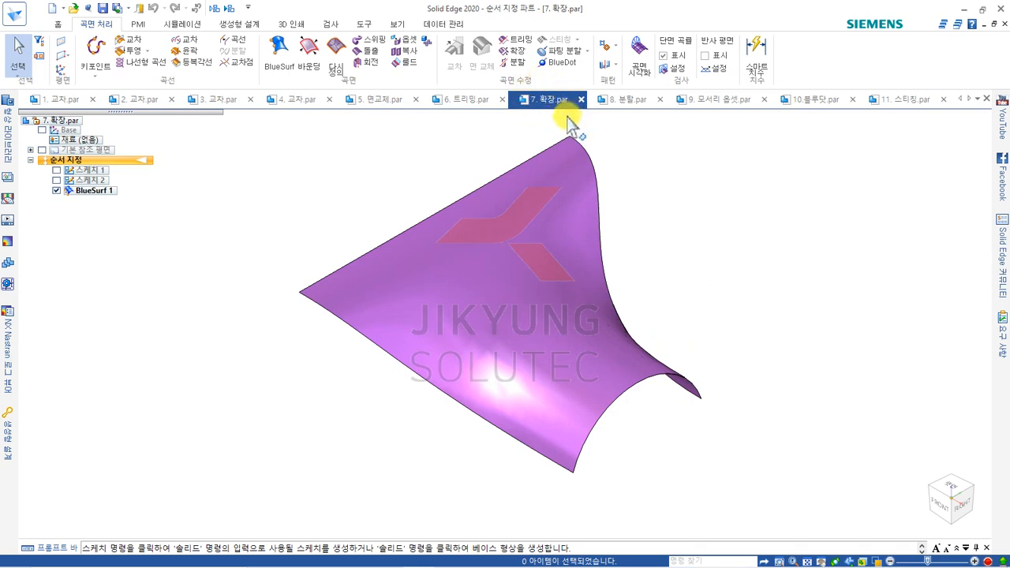
{"action": "left_click", "coordinate": [514, 50]}
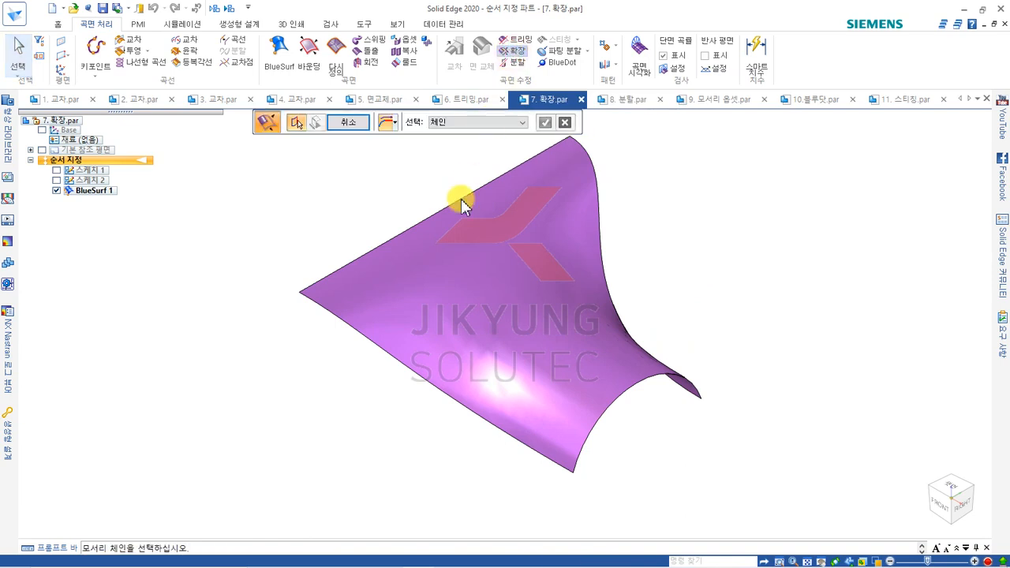
{"action": "left_click", "coordinate": [388, 122]}
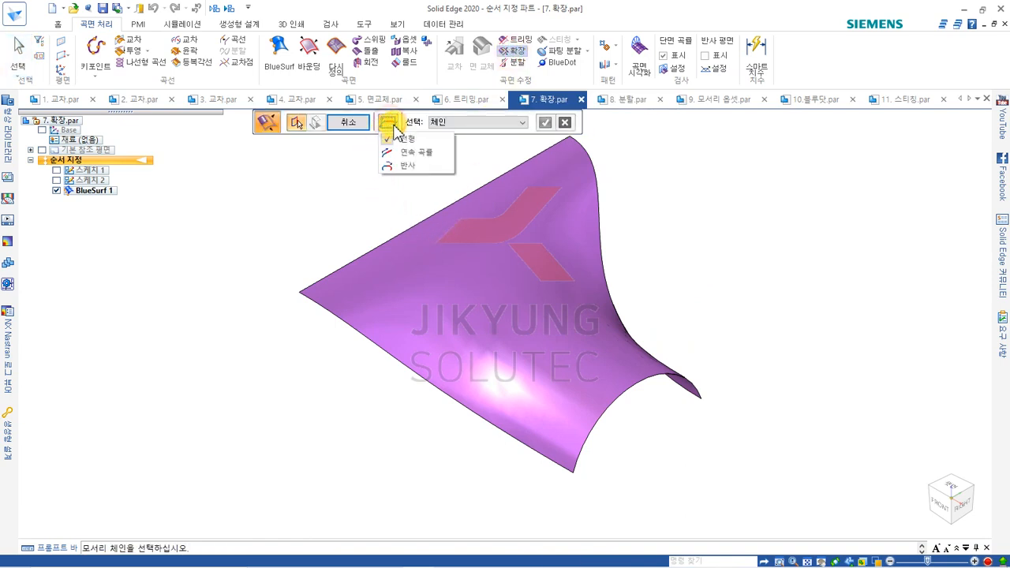
{"action": "left_click", "coordinate": [429, 143]}
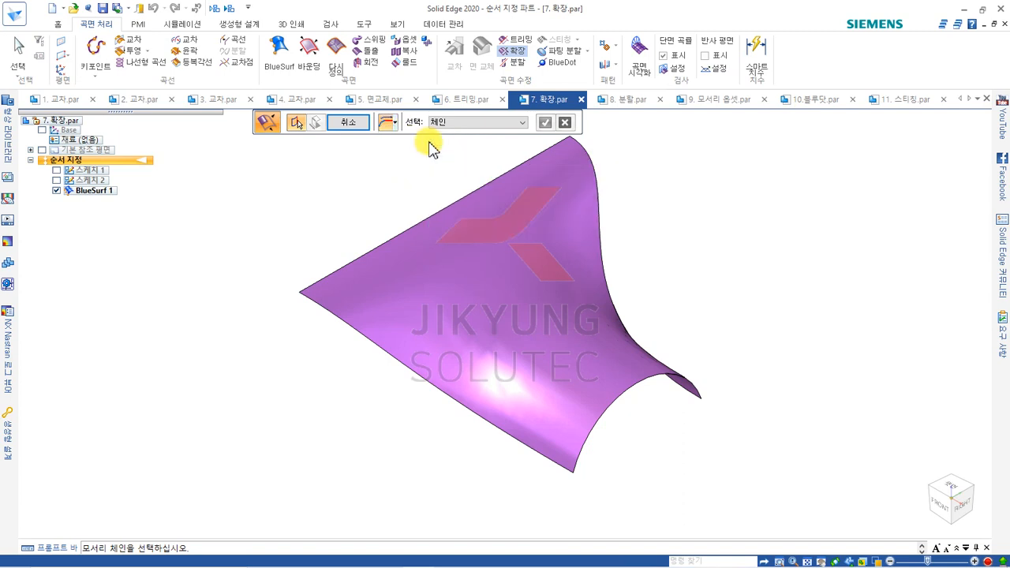
{"action": "left_click", "coordinate": [404, 232]}
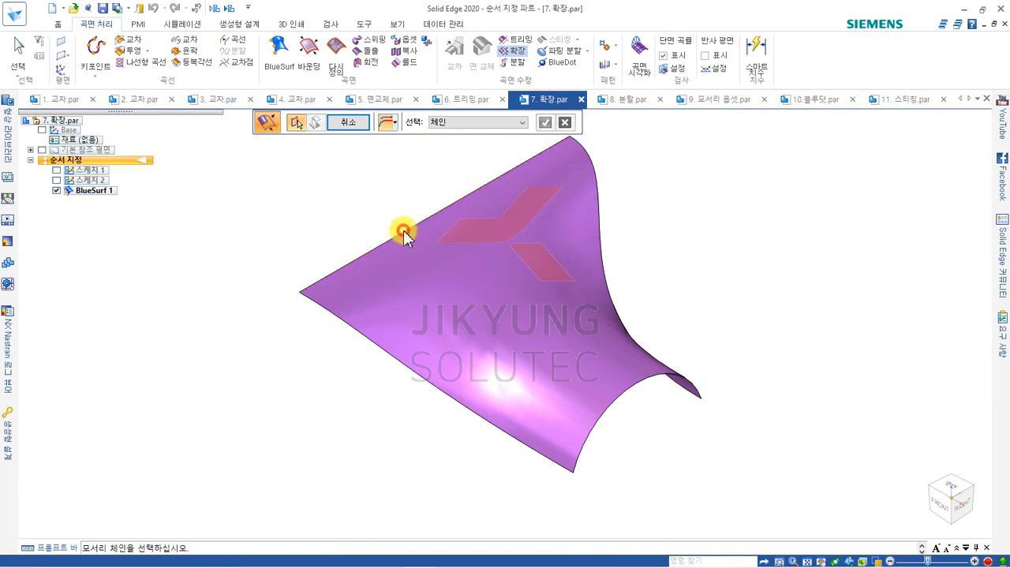
{"action": "right_click", "coordinate": [340, 232]}
{"action": "scroll", "coordinate": [371, 284], "scroll_direction": "down", "scroll_amount": 1}
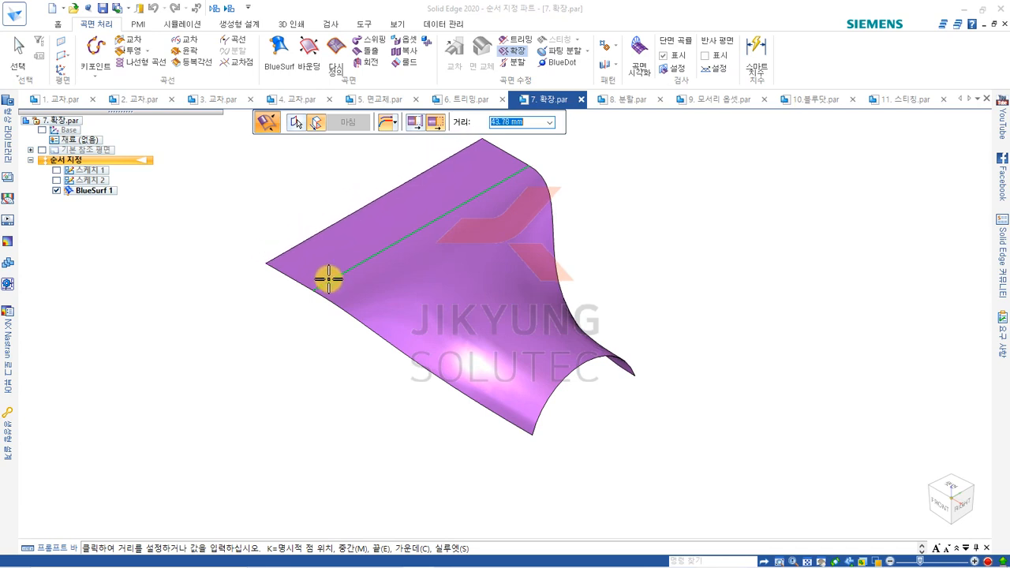
Step: Switch the extension type to 연속 곡률 and extend the straight edge outward by about 56 mm
{"action": "key", "text": "ctrl+f"}
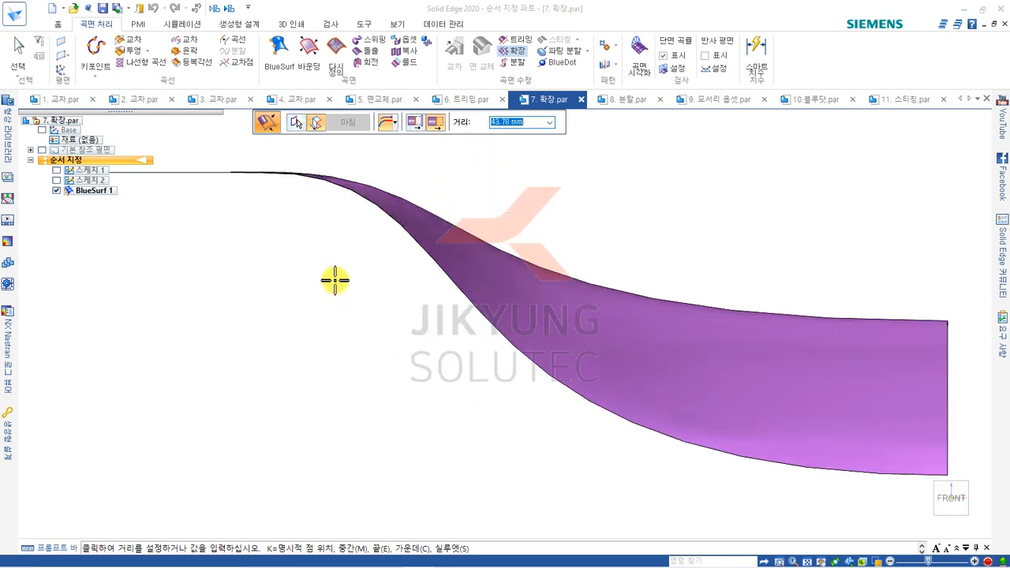
{"action": "scroll", "coordinate": [335, 280], "scroll_direction": "down", "scroll_amount": 2}
{"action": "middle_click_drag", "start_coordinate": [320, 287], "coordinate": [495, 341], "text": "shift"}
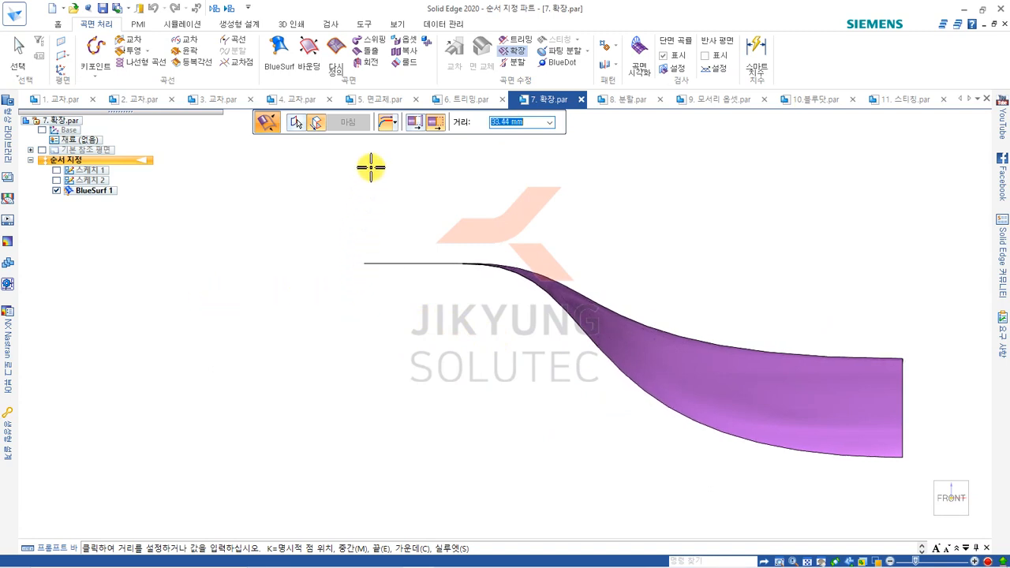
{"action": "left_click", "coordinate": [388, 123]}
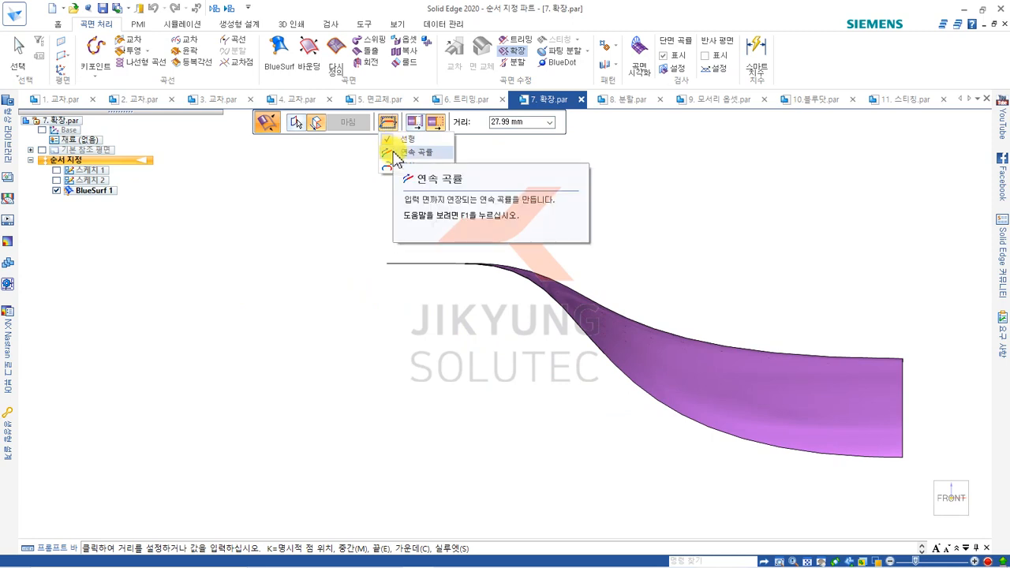
{"action": "left_click", "coordinate": [397, 153]}
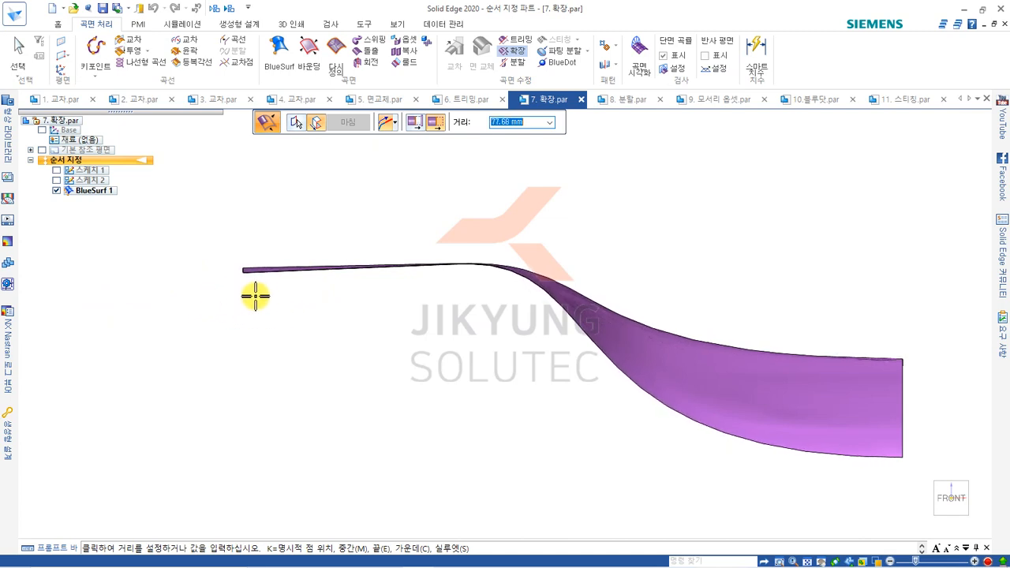
{"action": "left_click", "coordinate": [307, 295]}
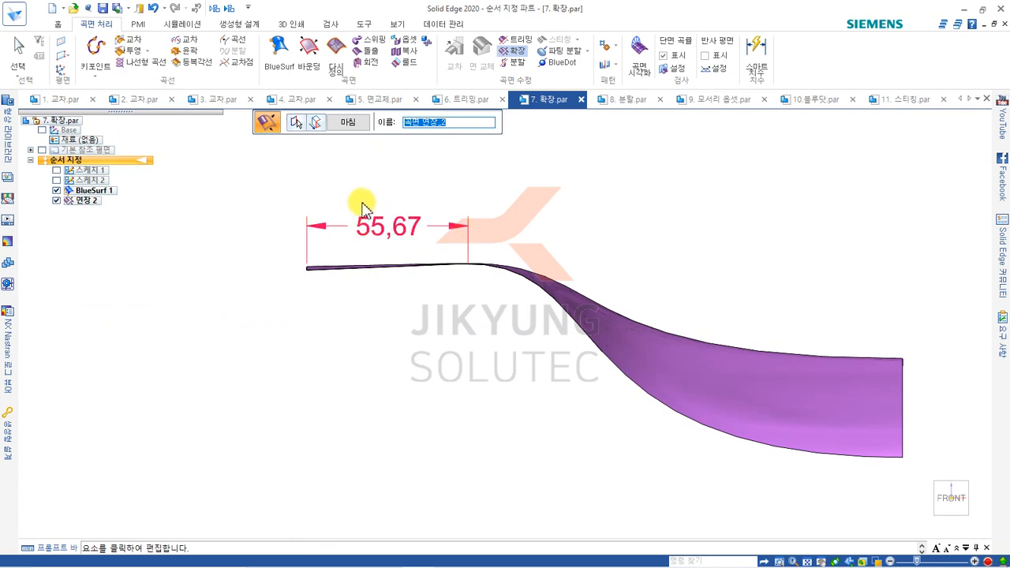
Step: Set the extension distance of the straight edge to 30 mm and finish the feature
{"action": "left_click", "coordinate": [383, 237]}
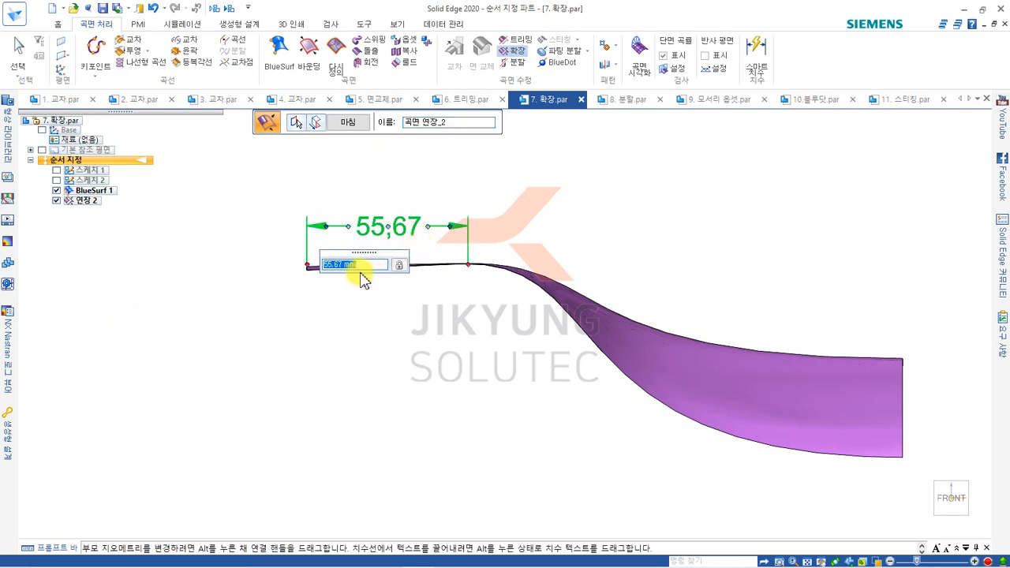
{"action": "key", "text": "Return"}
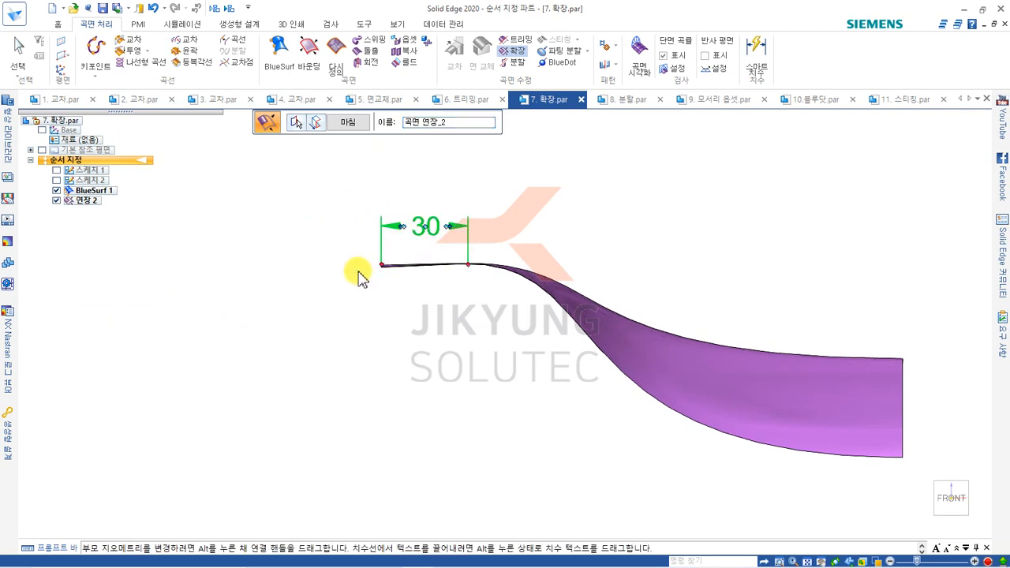
{"action": "left_click", "coordinate": [348, 125]}
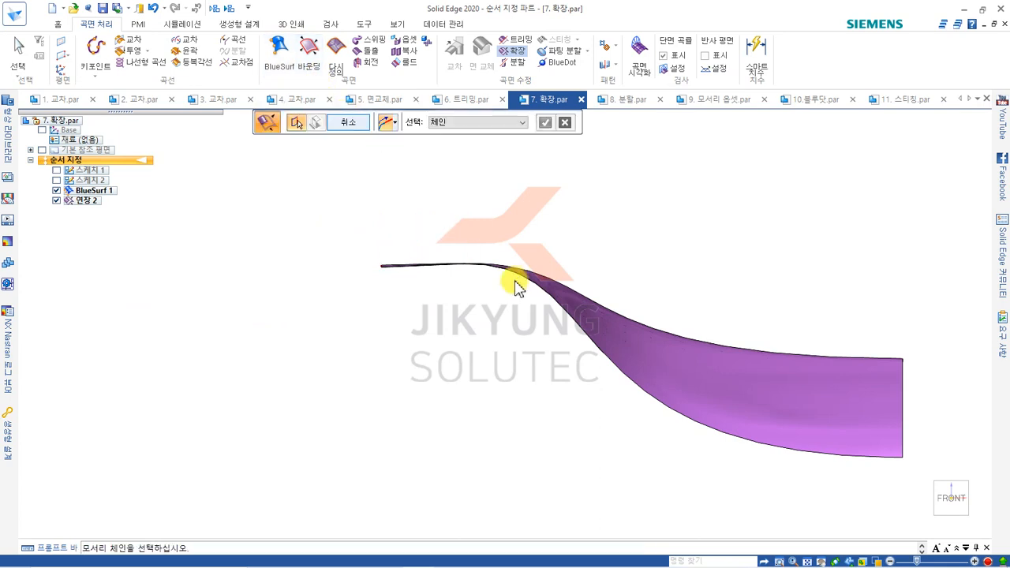
Step: Accept the curved side edge chain of the extended surface for another extension and set its type to 반사
{"action": "middle_click_drag", "start_coordinate": [447, 323], "coordinate": [573, 331]}
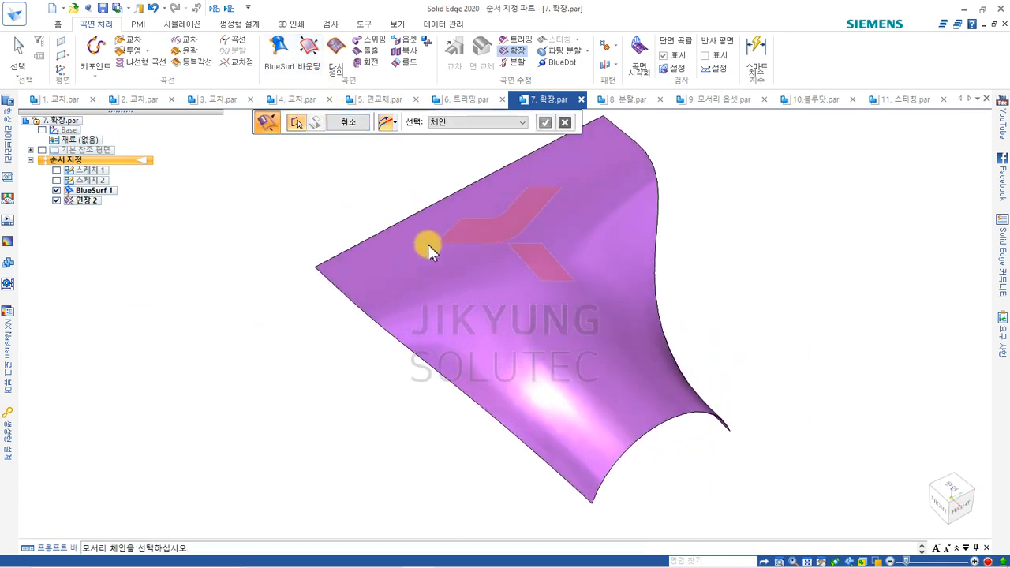
{"action": "middle_click_drag", "start_coordinate": [501, 413], "coordinate": [476, 316]}
{"action": "left_click", "coordinate": [480, 341]}
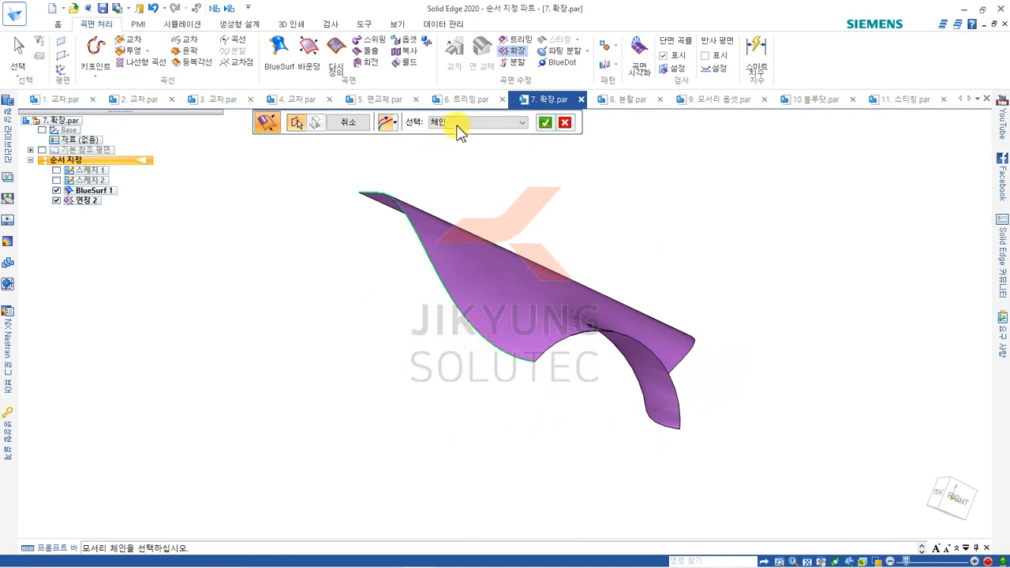
{"action": "left_click", "coordinate": [544, 123]}
{"action": "left_click", "coordinate": [388, 121]}
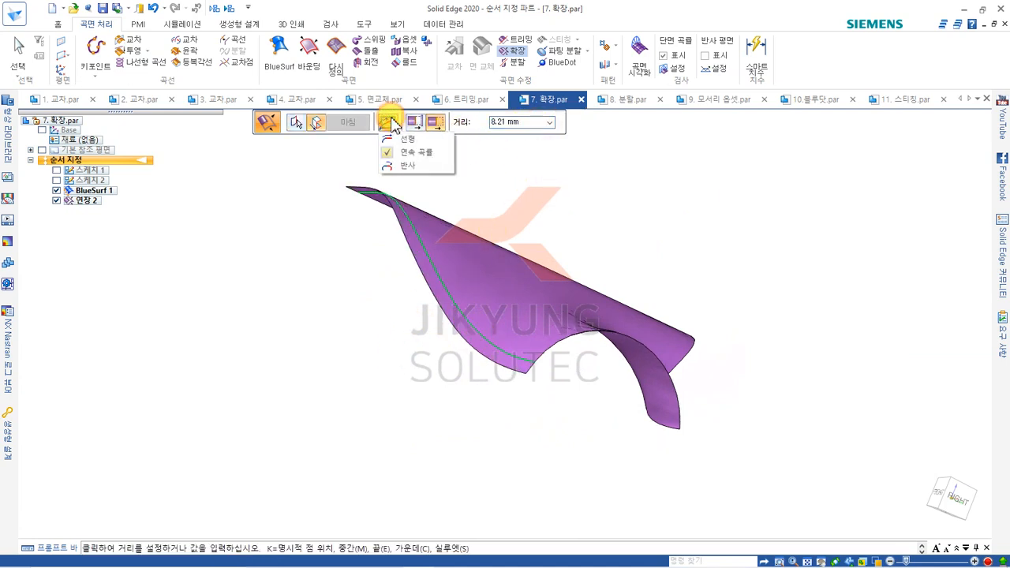
{"action": "left_click", "coordinate": [406, 166]}
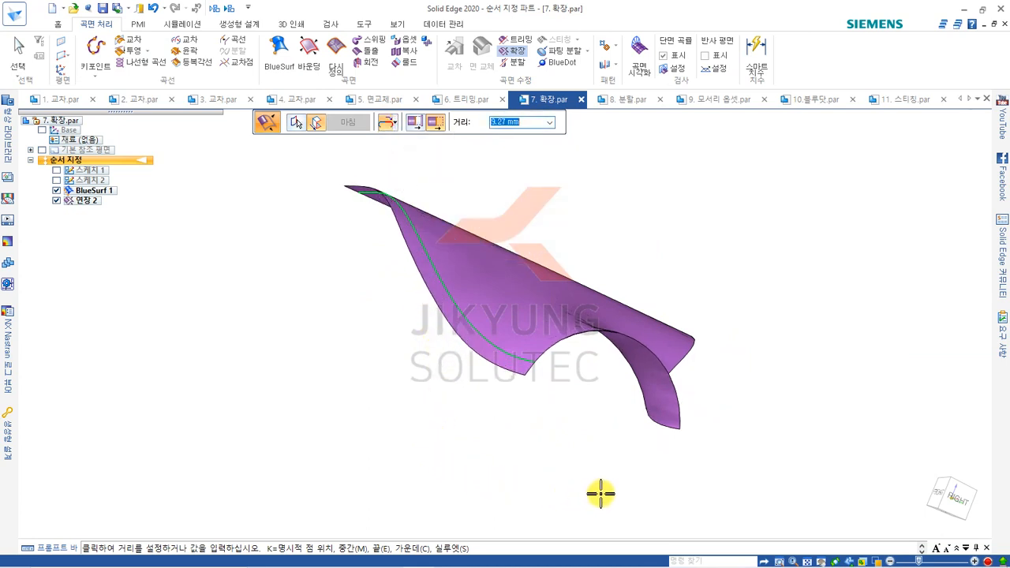
Step: Place the 반사 extension outward from the curved side edge, finish the feature and inspect the extended surface
{"action": "scroll", "coordinate": [560, 317], "scroll_direction": "down", "scroll_amount": 2}
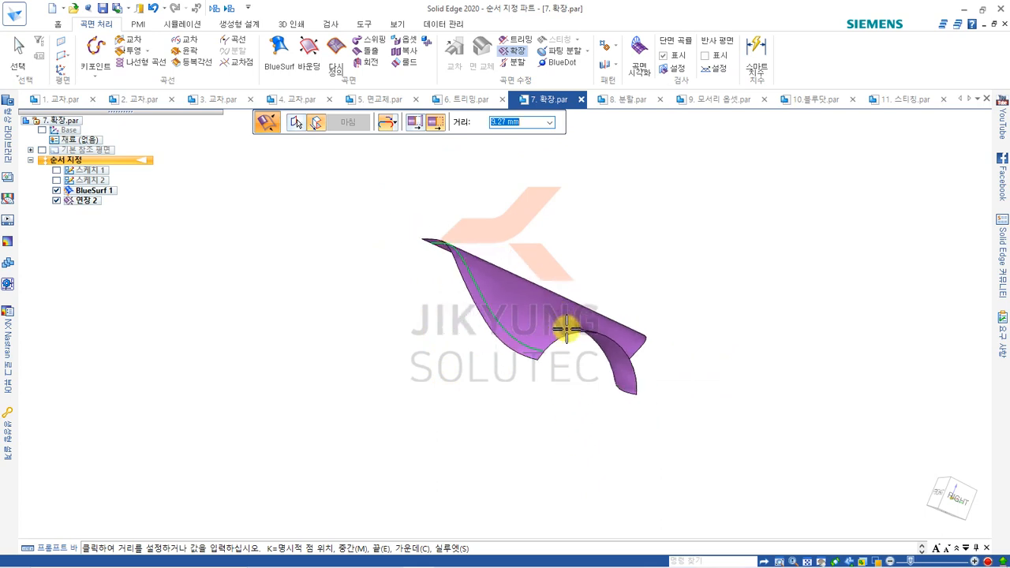
{"action": "key", "text": "ctrl+r"}
{"action": "scroll", "coordinate": [564, 324], "scroll_direction": "down", "scroll_amount": 3}
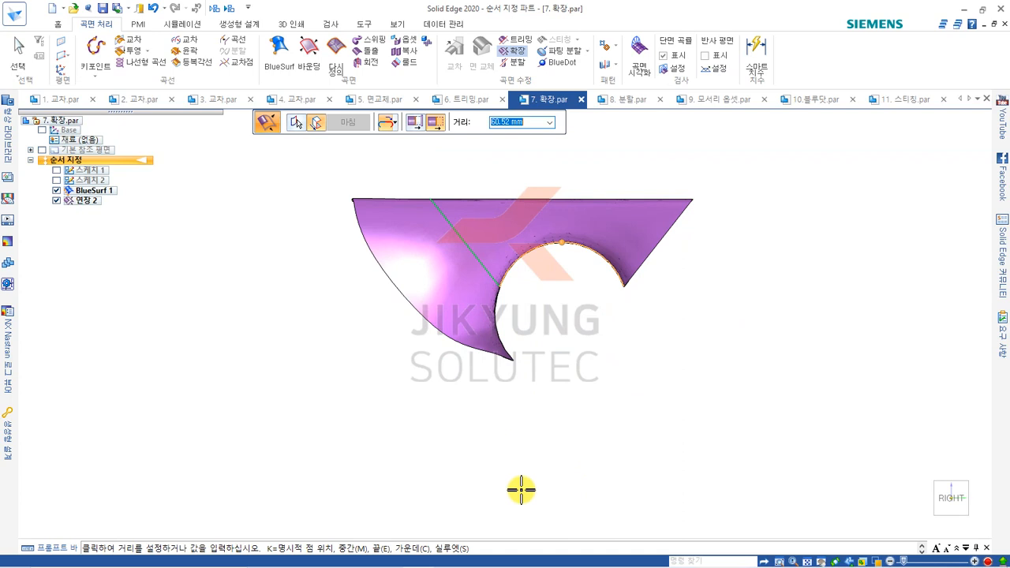
{"action": "left_click", "coordinate": [467, 481]}
{"action": "left_click", "coordinate": [345, 125]}
{"action": "middle_click_drag", "start_coordinate": [458, 320], "coordinate": [535, 377]}
{"action": "middle_click_drag", "start_coordinate": [575, 292], "coordinate": [521, 209]}
{"action": "scroll", "coordinate": [521, 209], "scroll_direction": "up", "scroll_amount": 2}
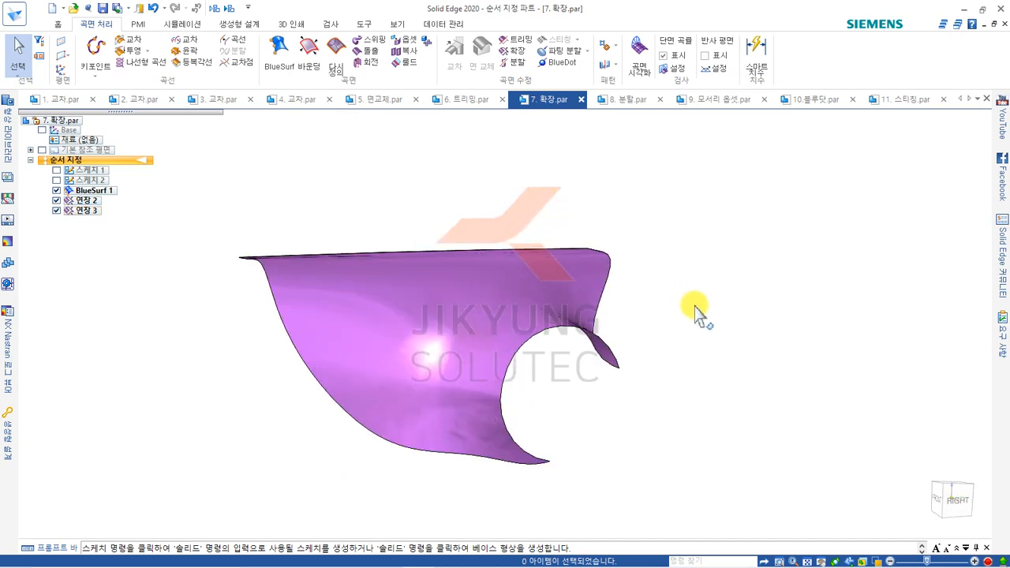